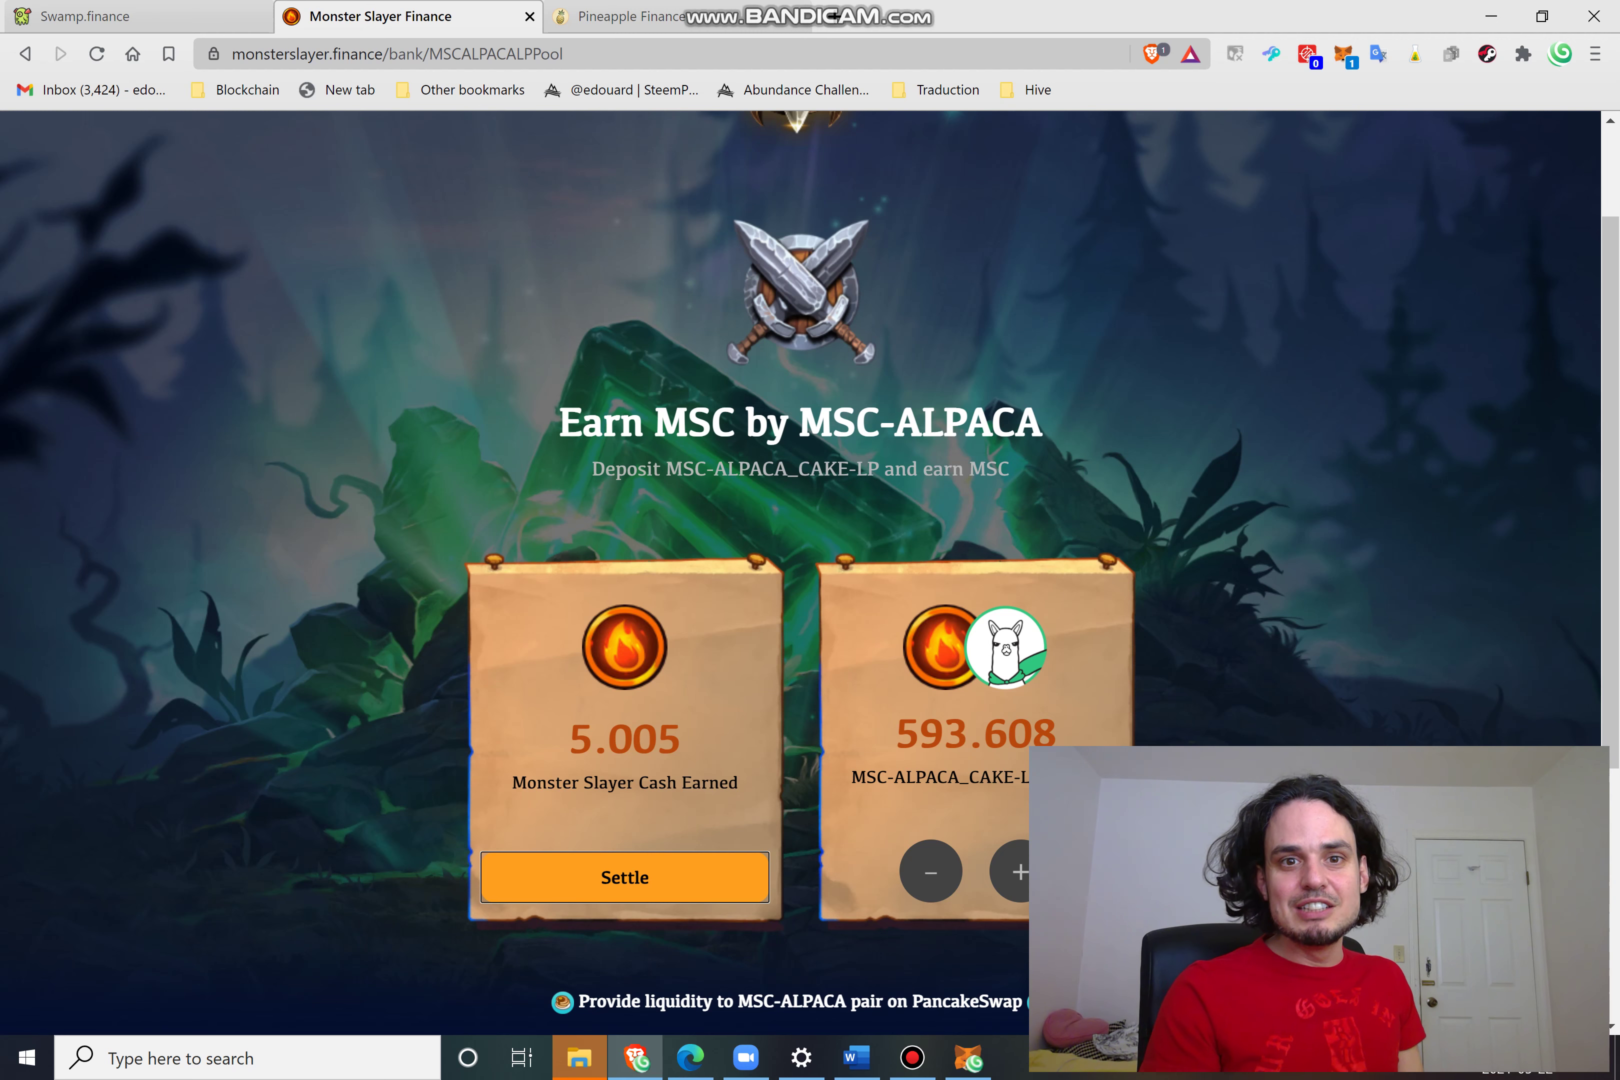
Scroll to the MSC, MSS and MSB price cards on the Monster Slayer home page, then follow Buy MSC.
scroll(800, 572, down, 1)
scroll(800, 572, down, 1)
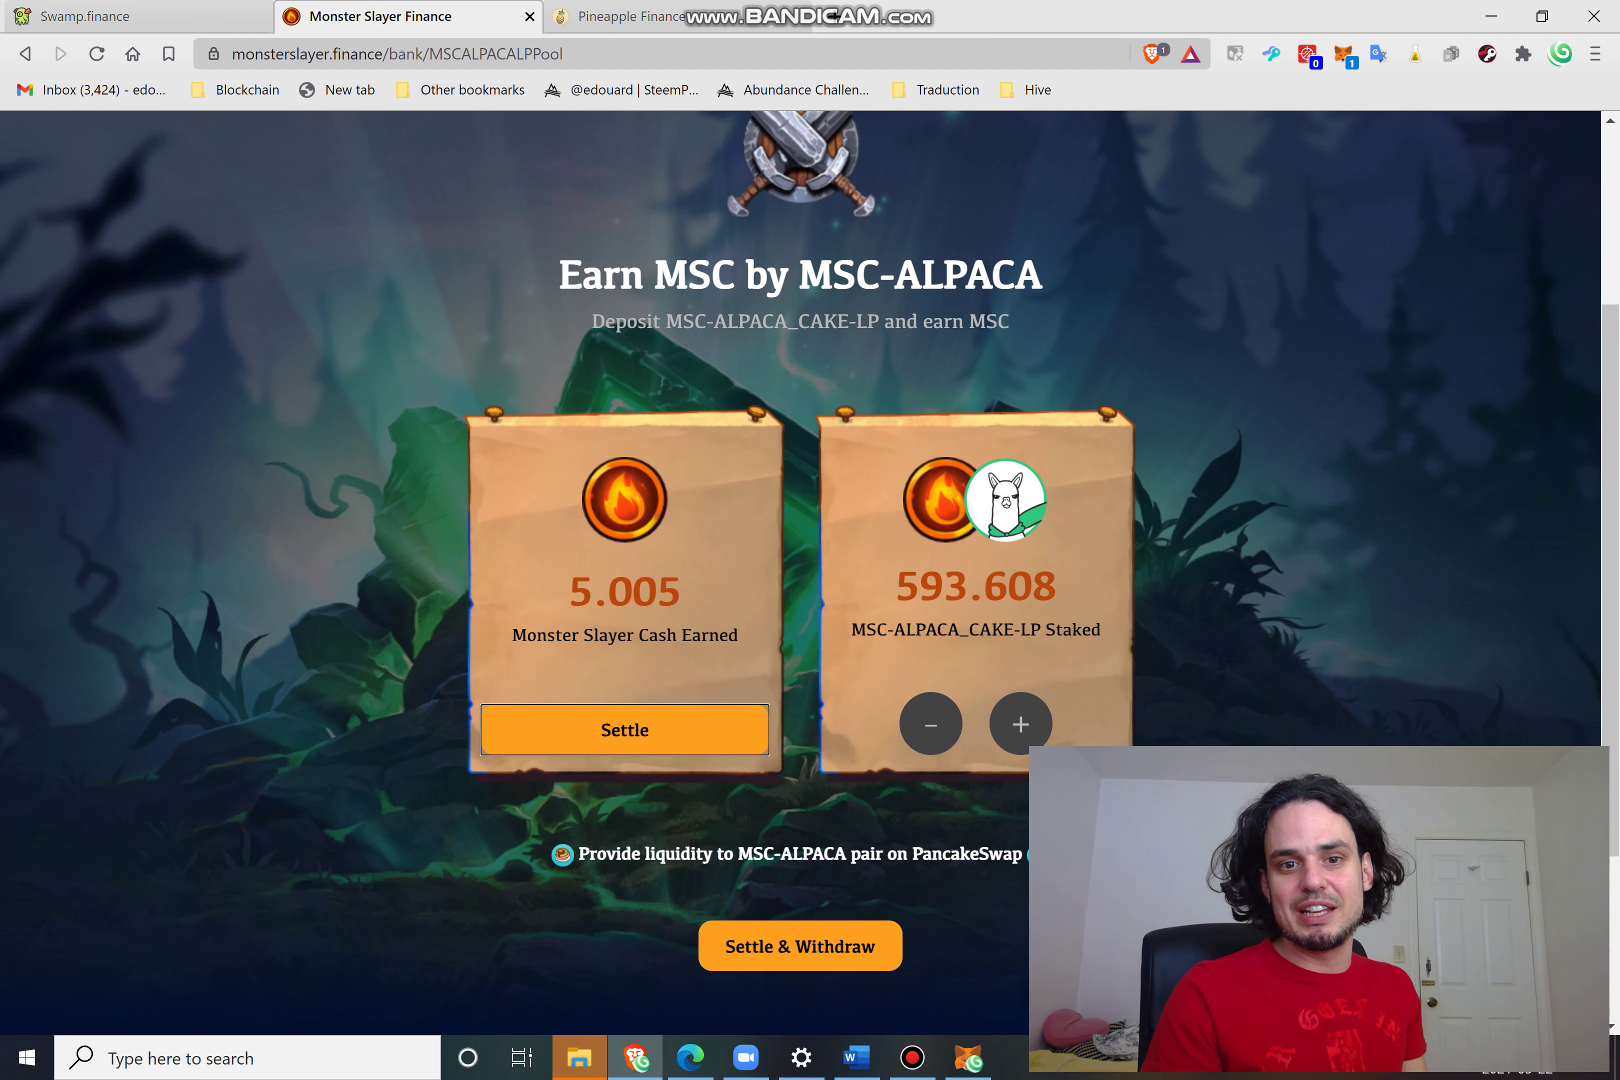
scroll(801, 572, up, 4)
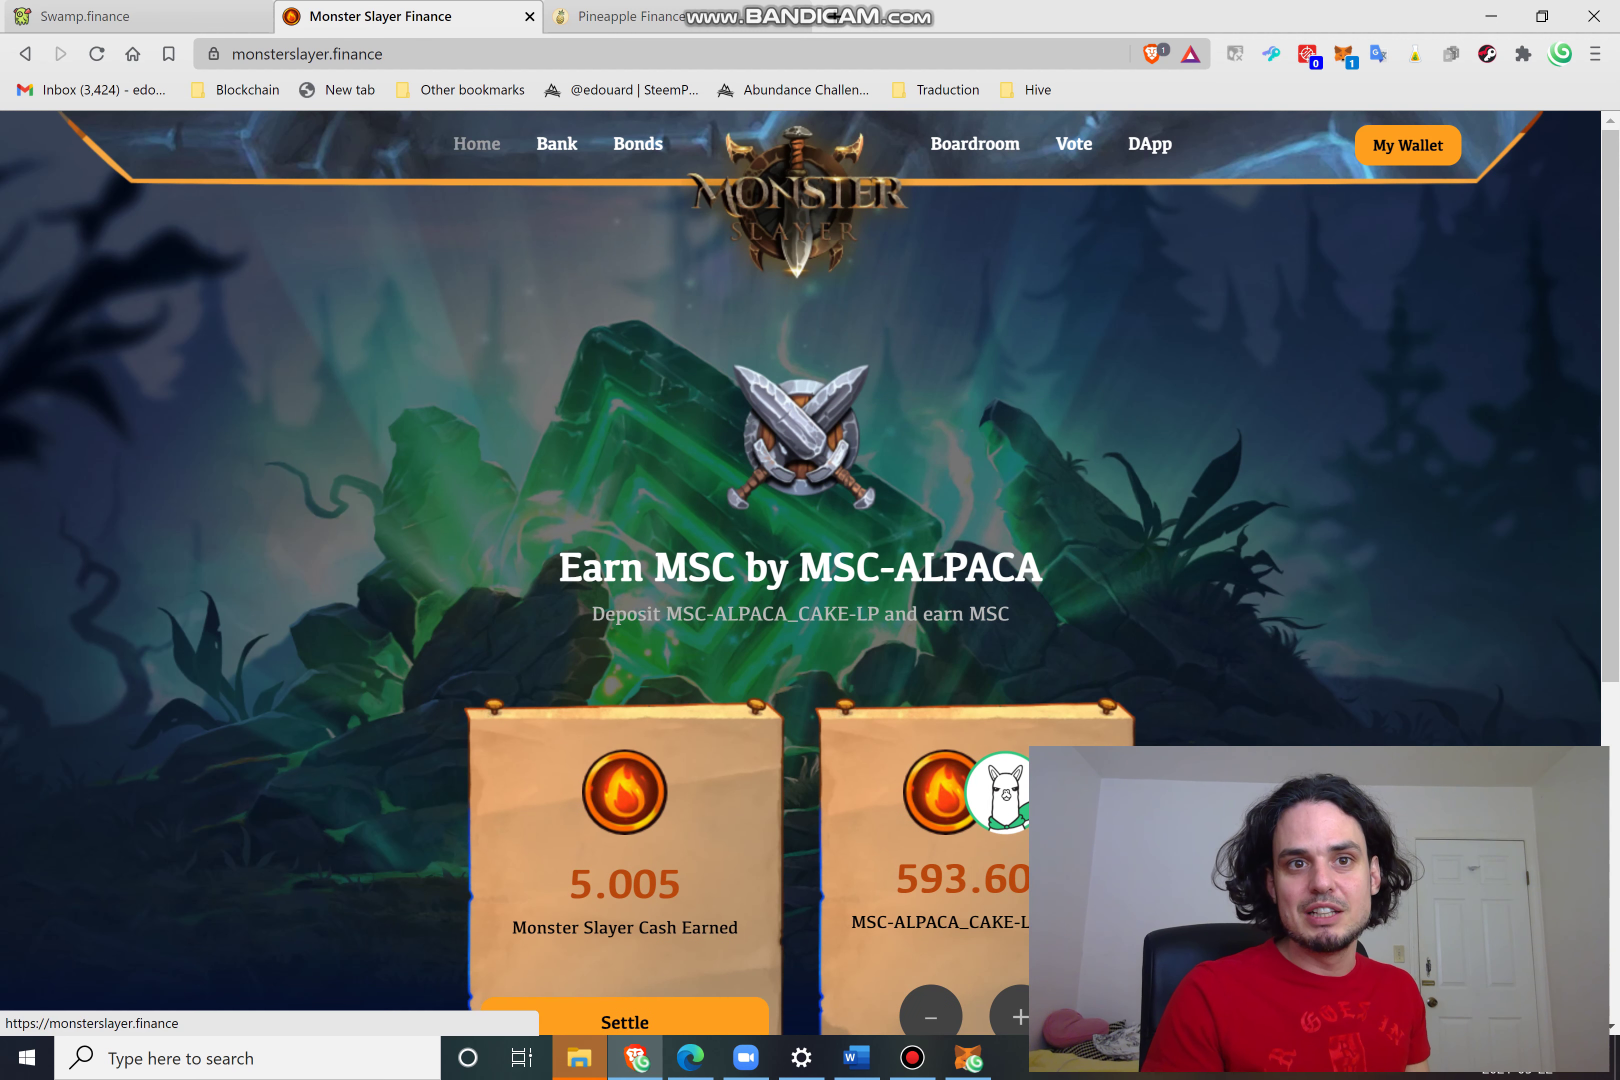
click(477, 144)
scroll(477, 144, down, 6)
scroll(800, 571, down, 10)
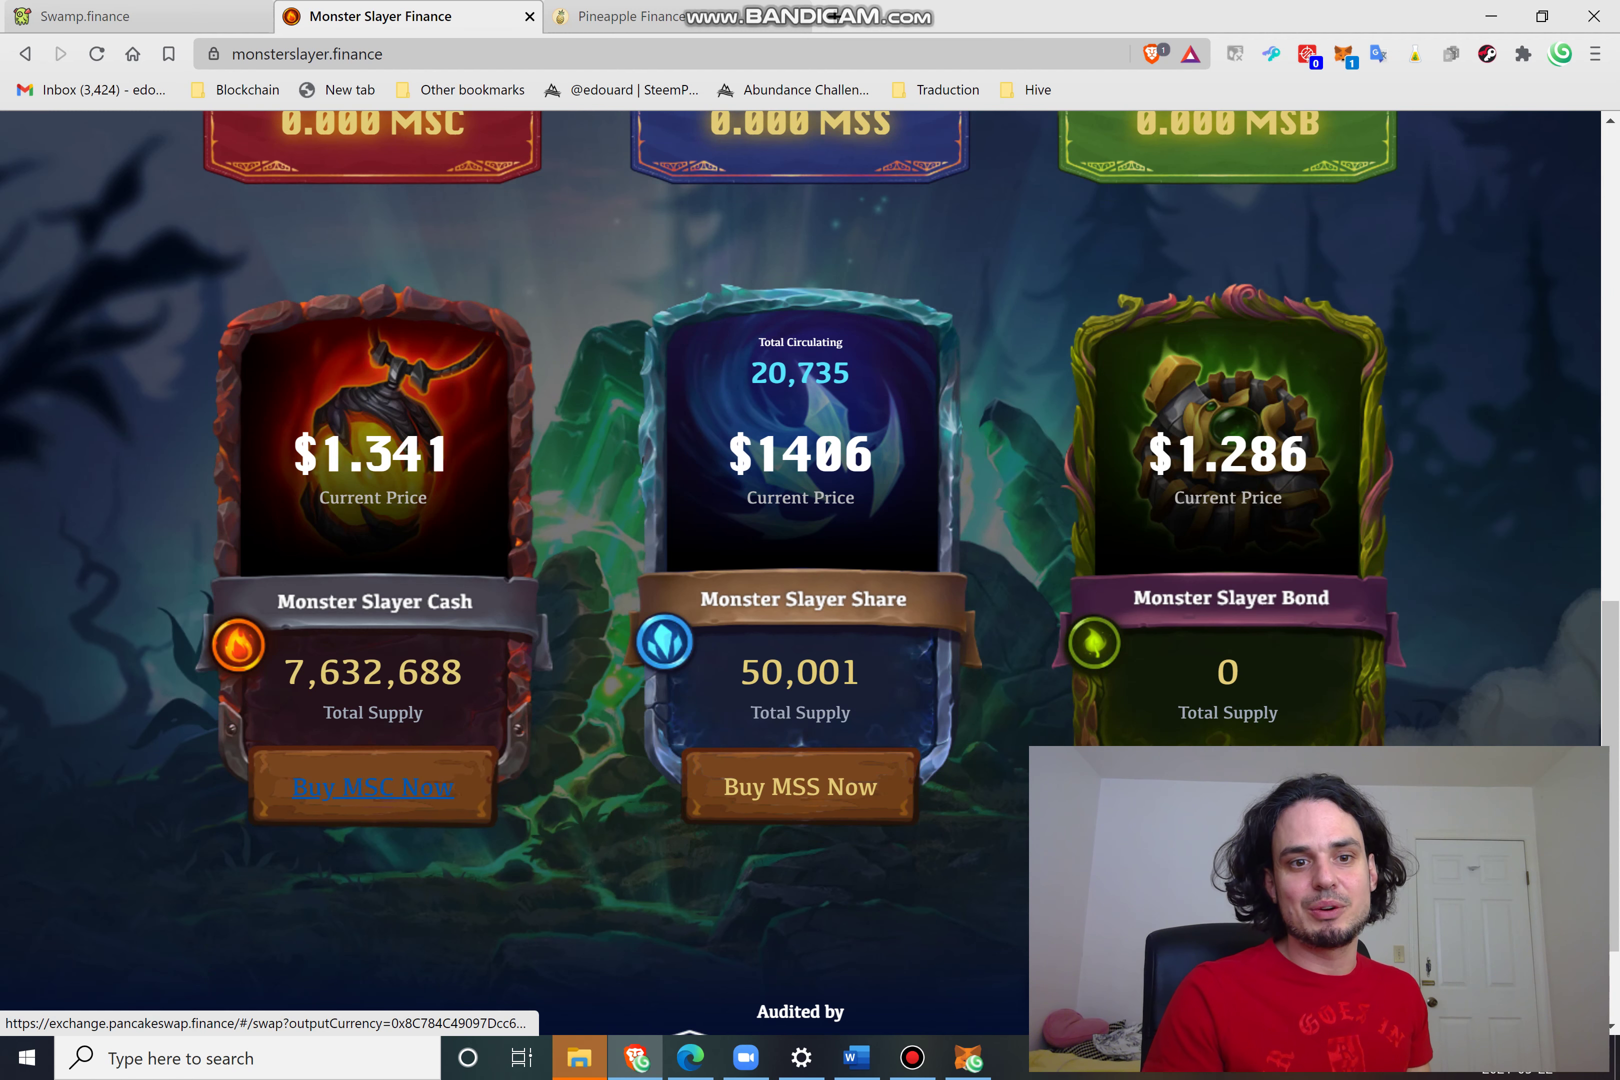
click(373, 787)
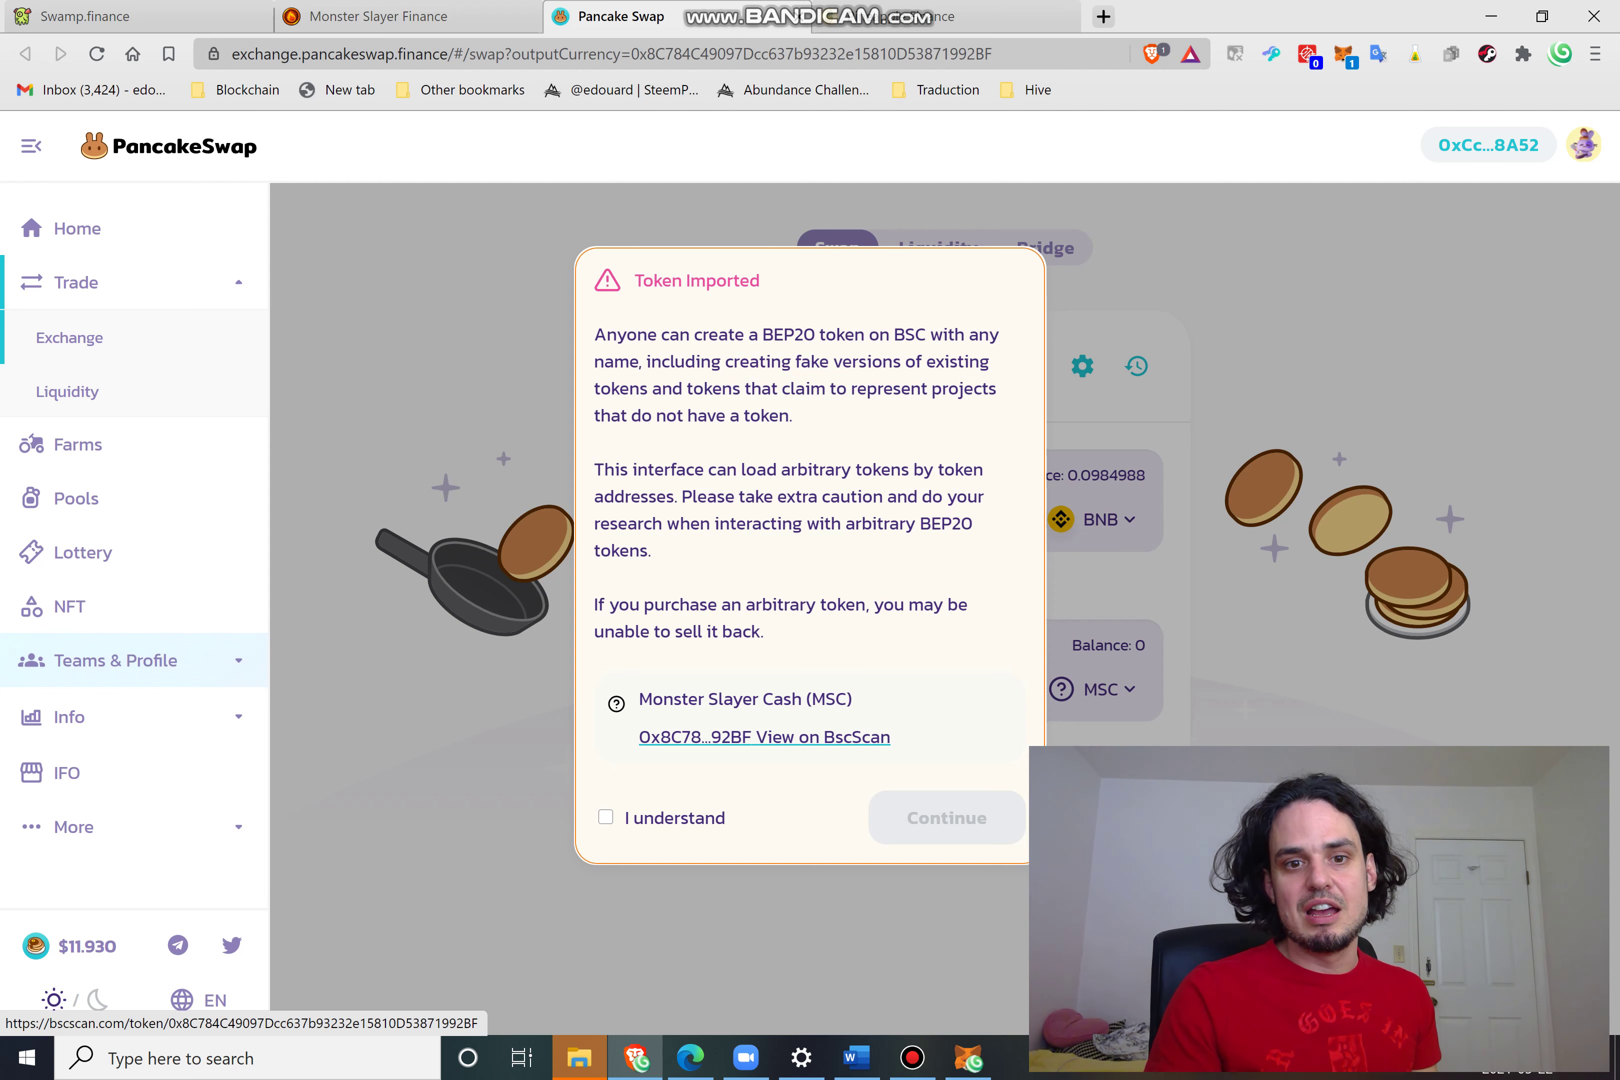
Accept the MSC Token Imported warning and select the 'out' part of the page address.
click(606, 817)
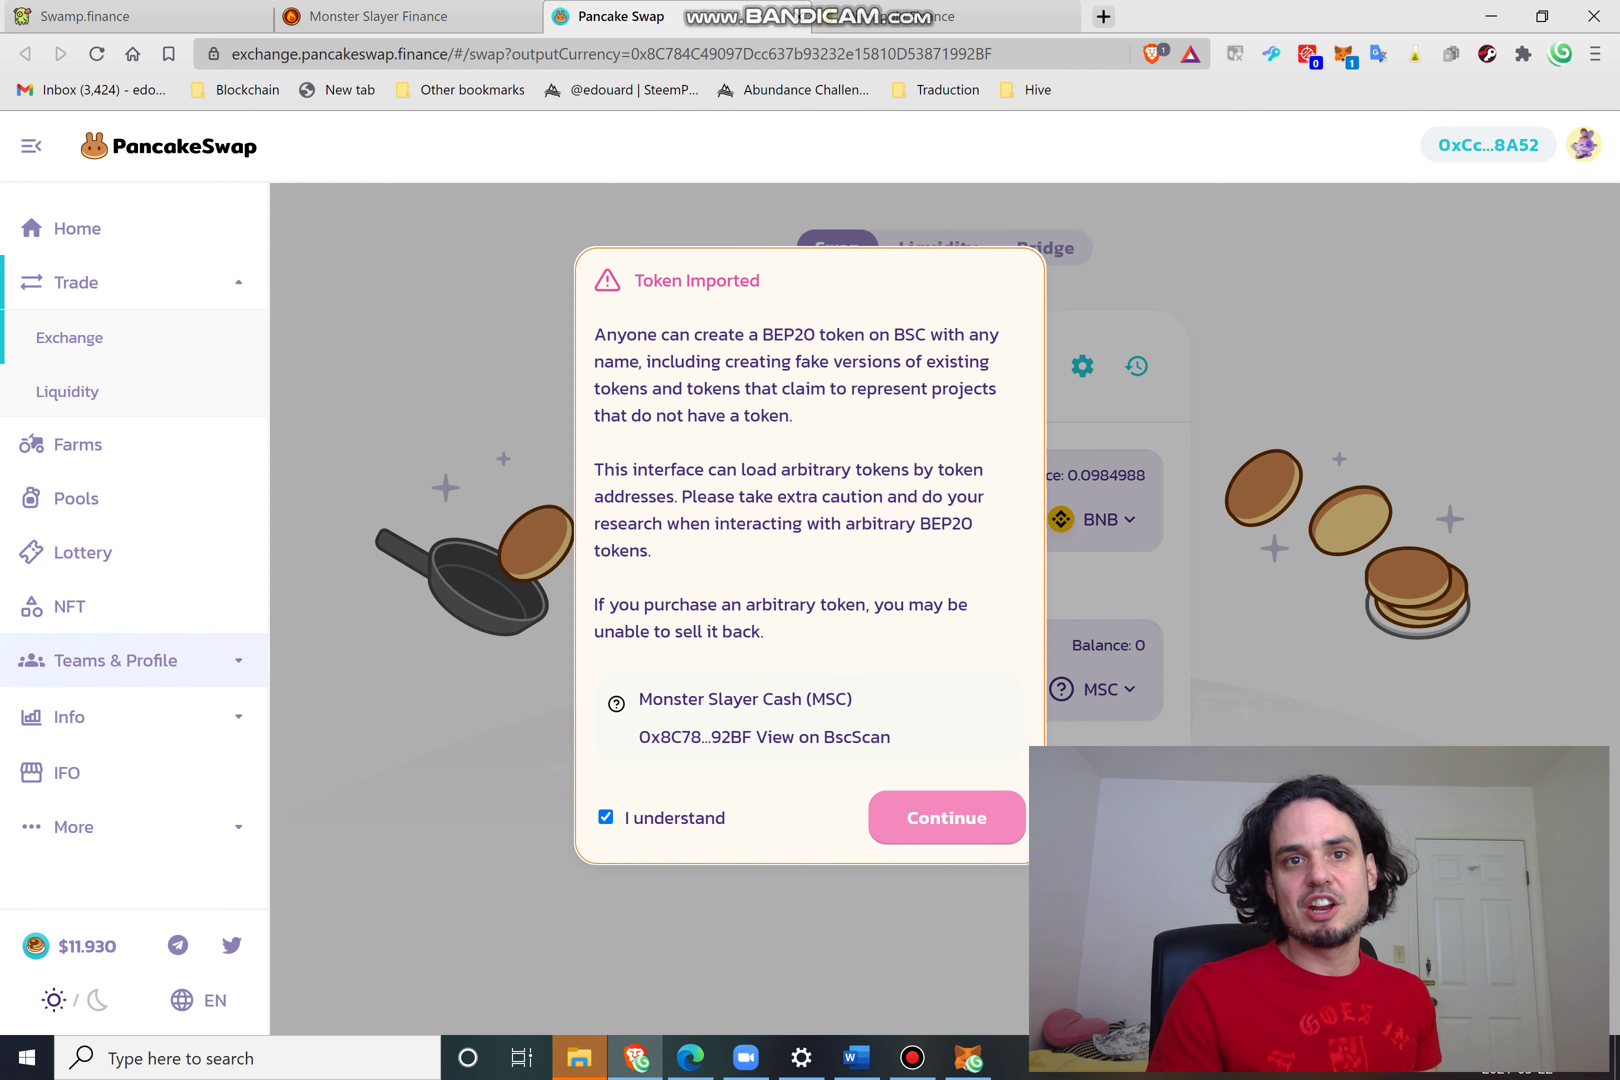
click(947, 817)
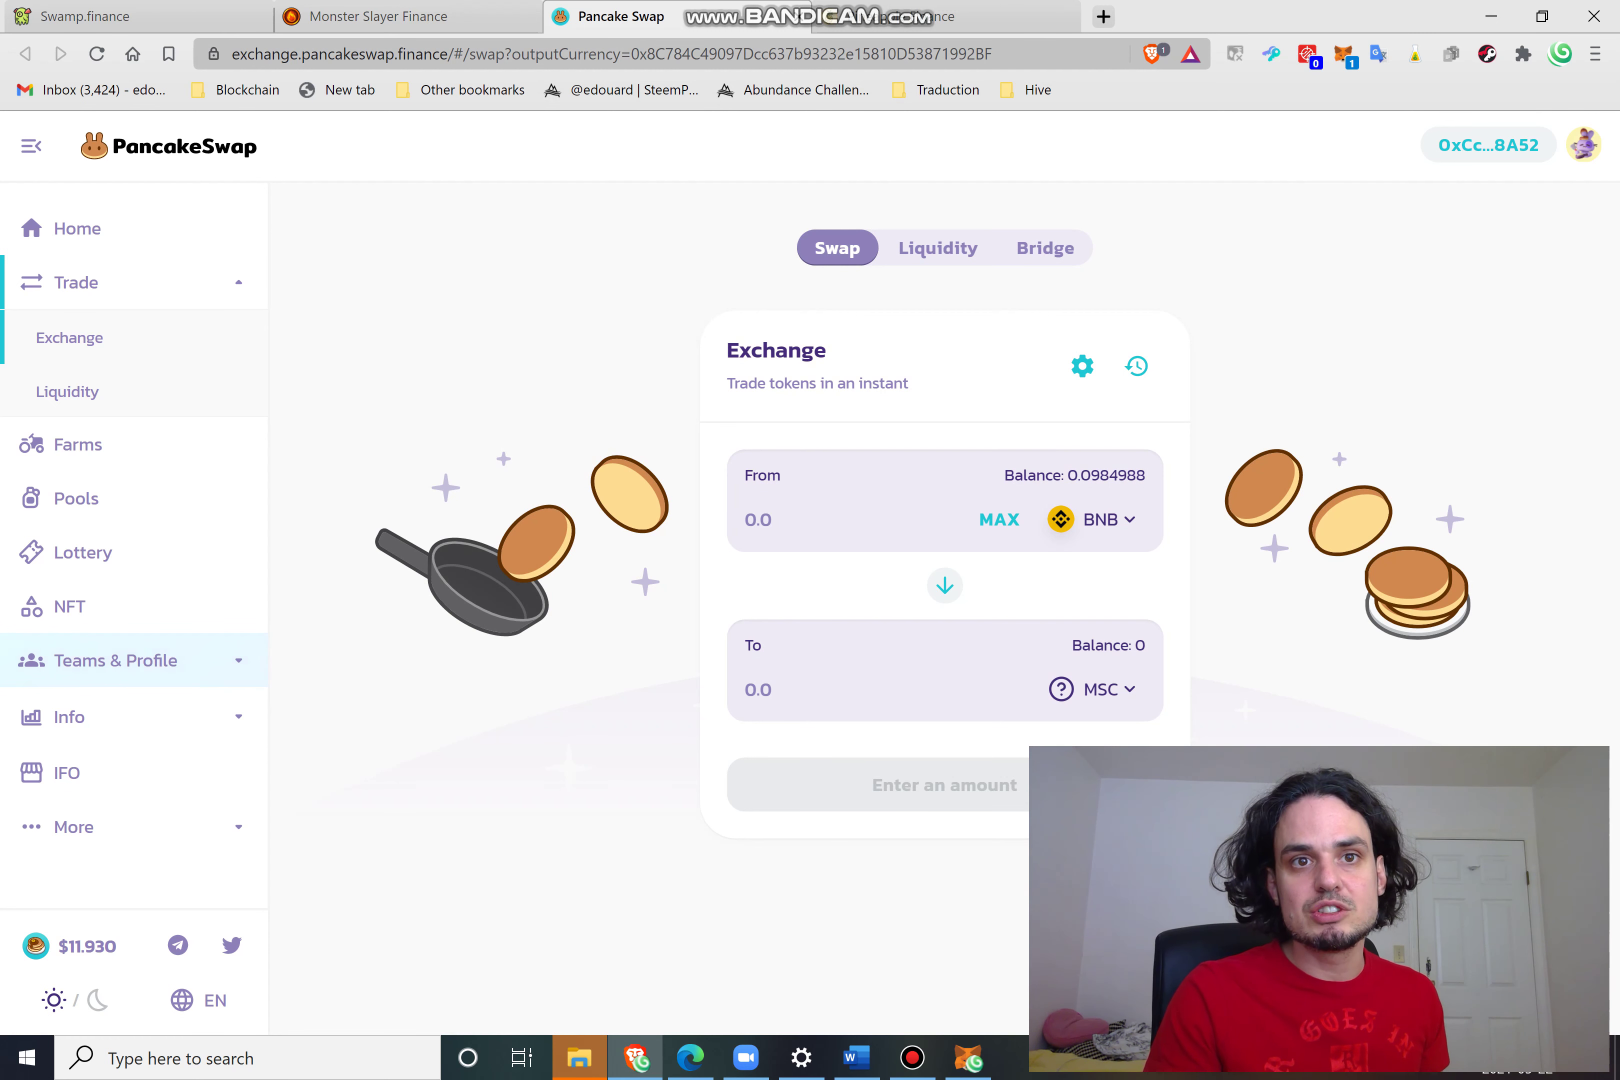
drag(537, 53, 512, 53)
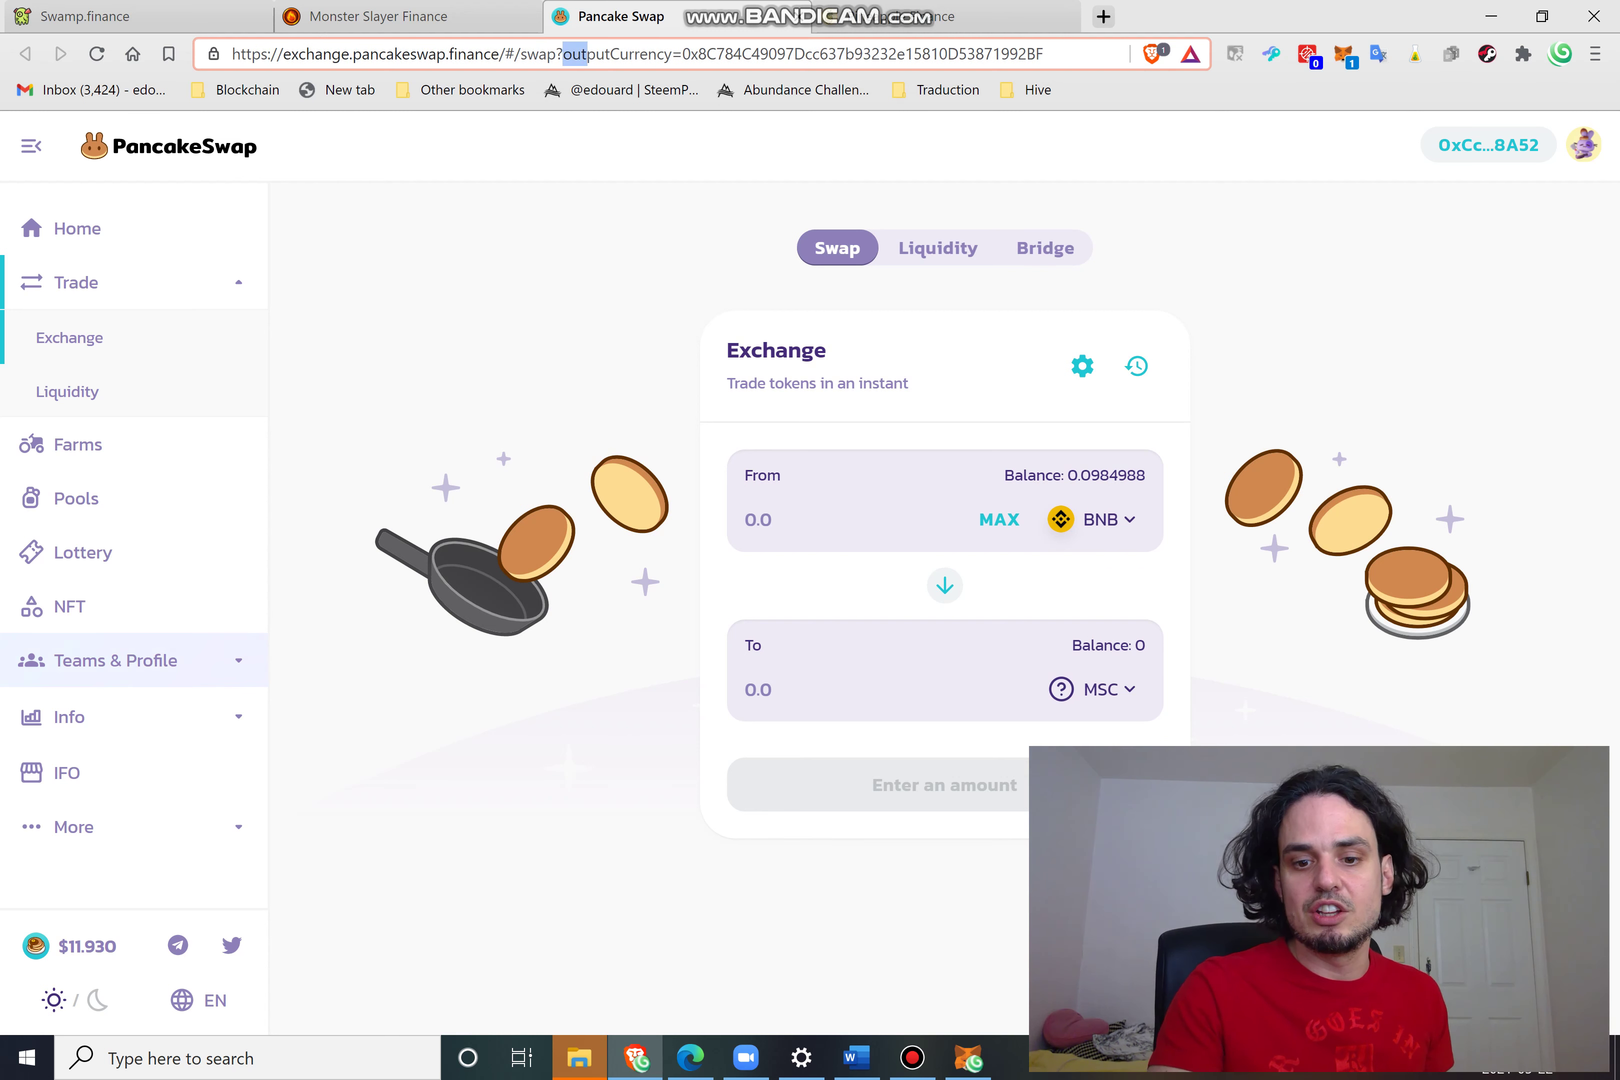
Change the address to inputCurrency so MSC is sold for BNB, reload, and accept the warning.
text(in)
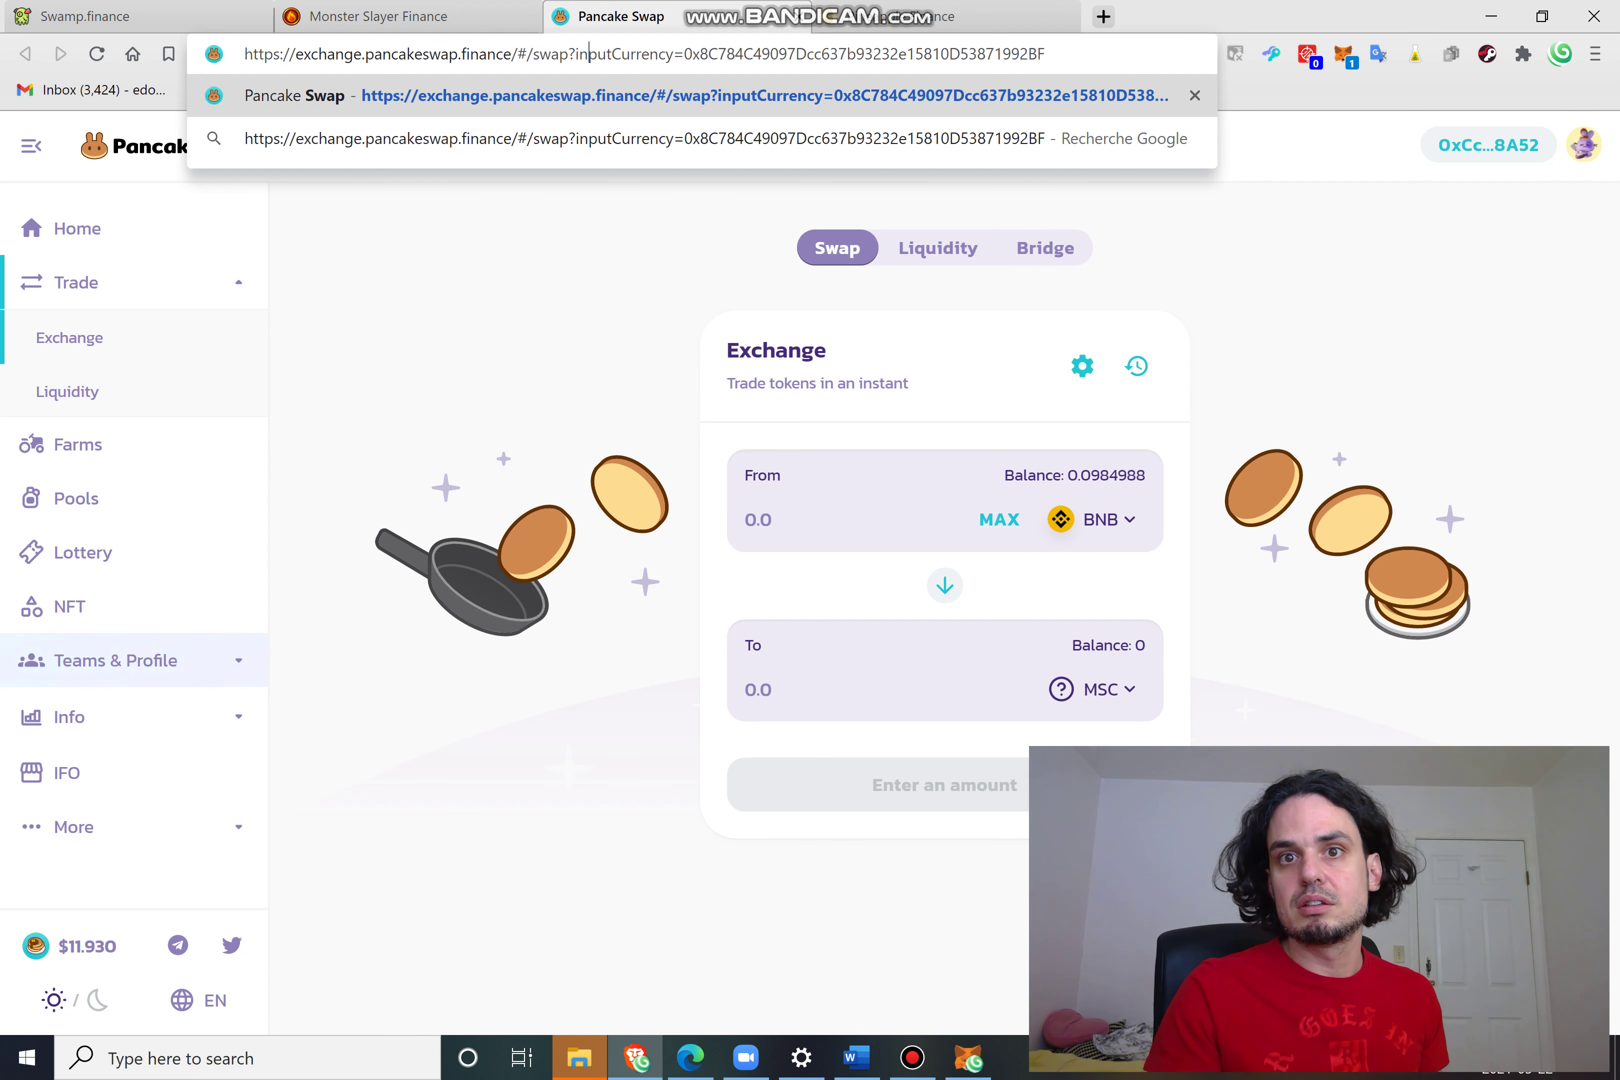
key(Return)
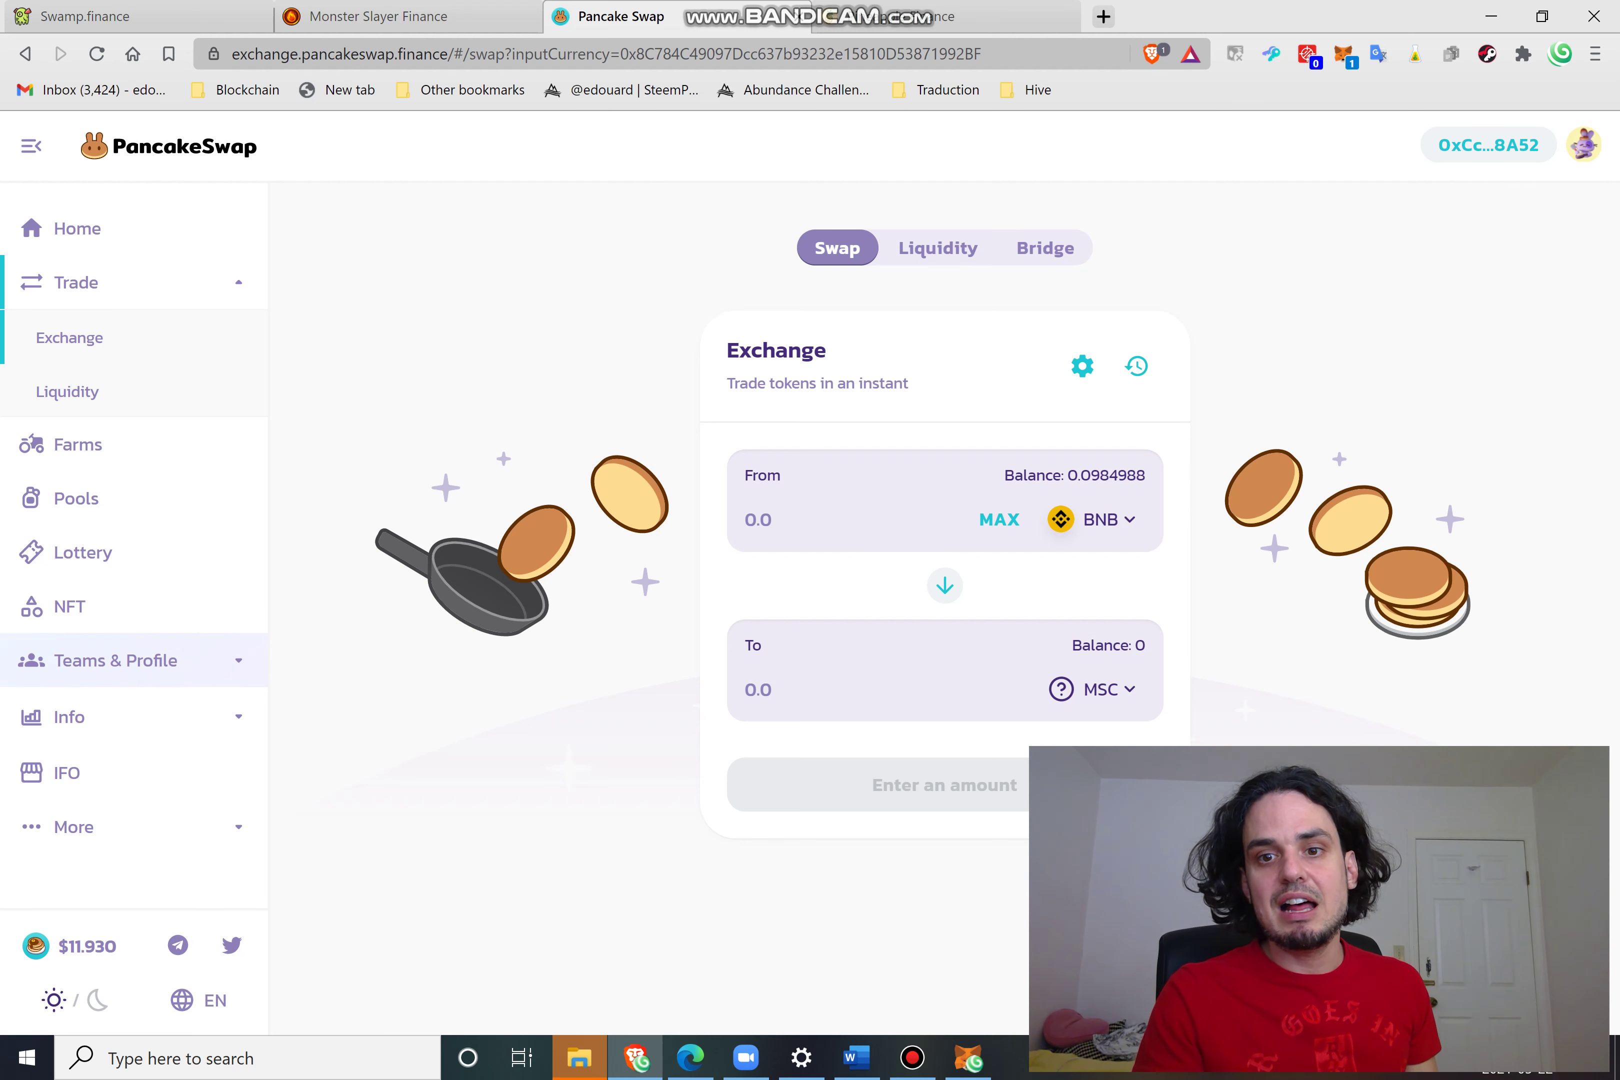
key(ctrl+l)
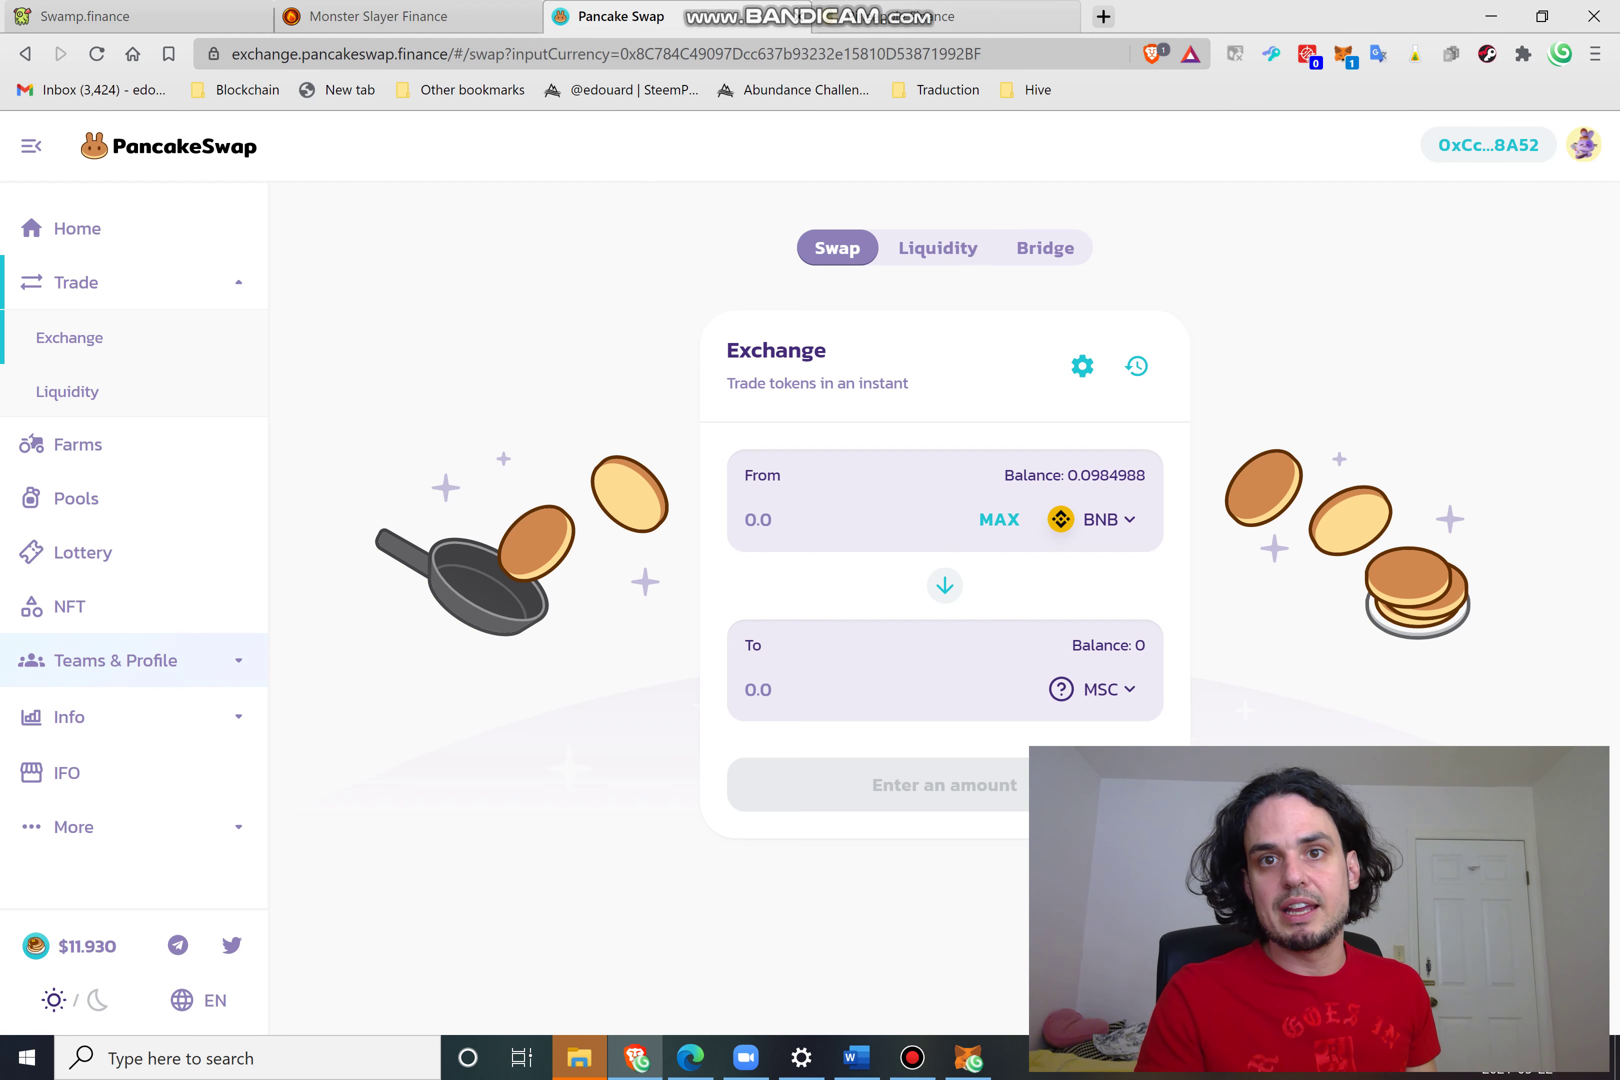
key(Return)
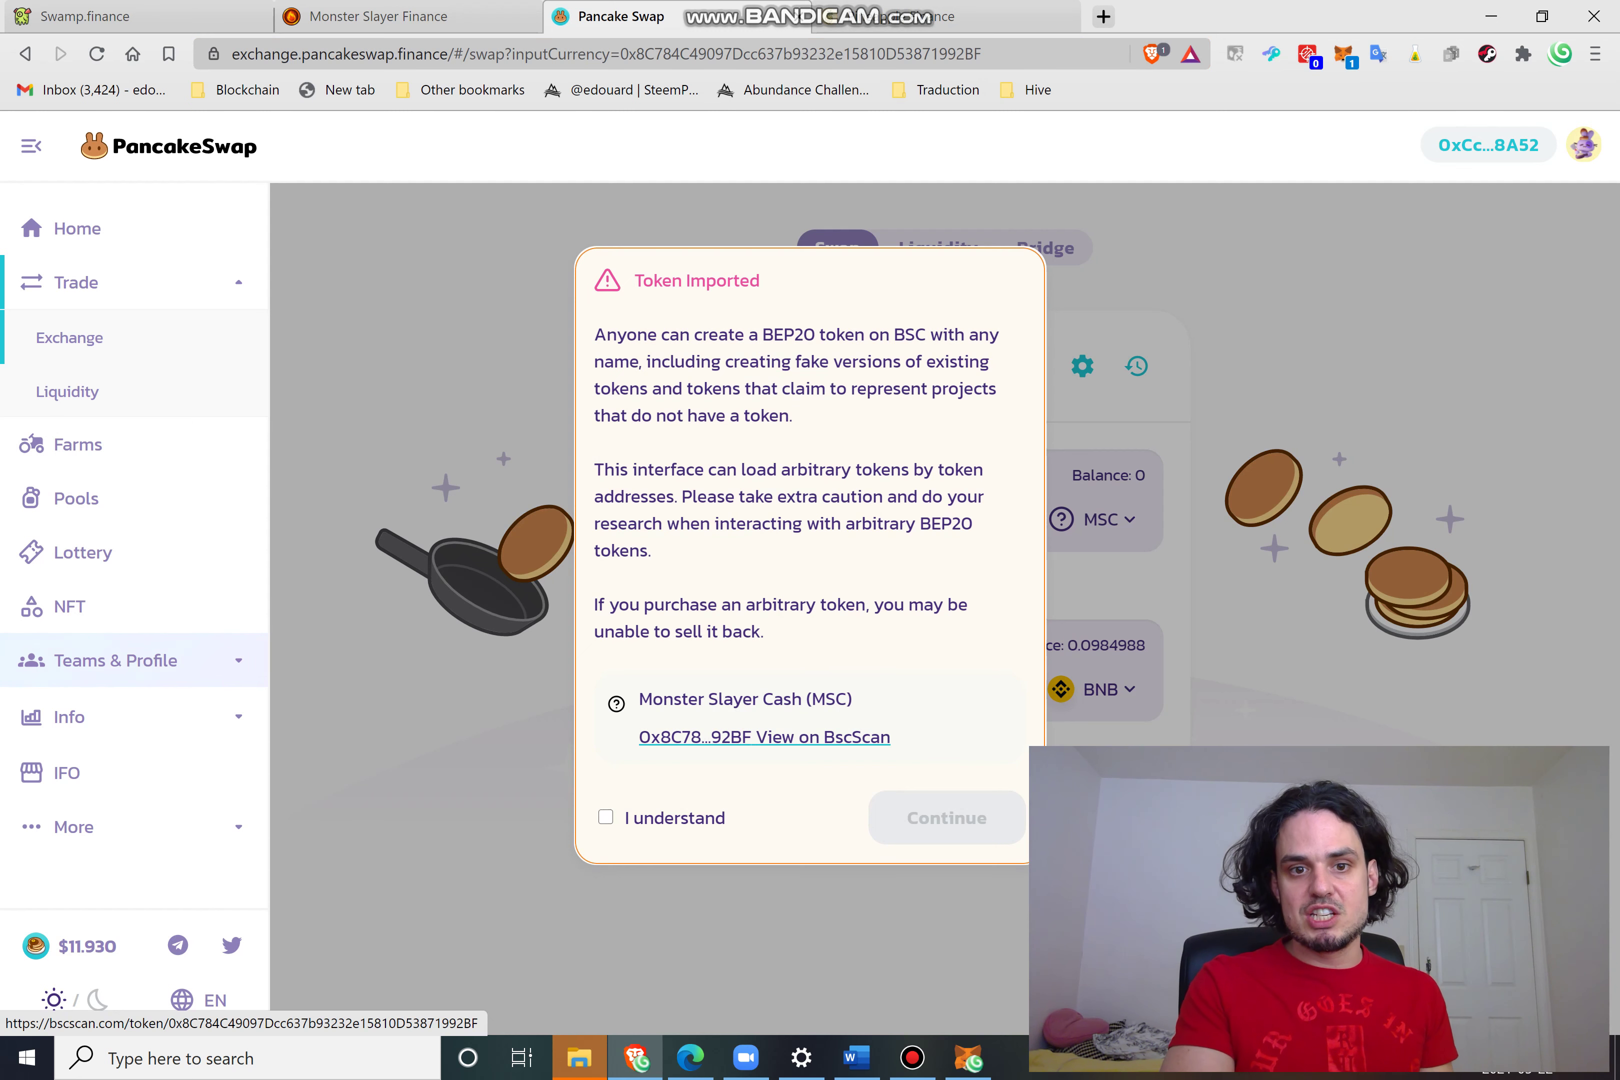
click(605, 816)
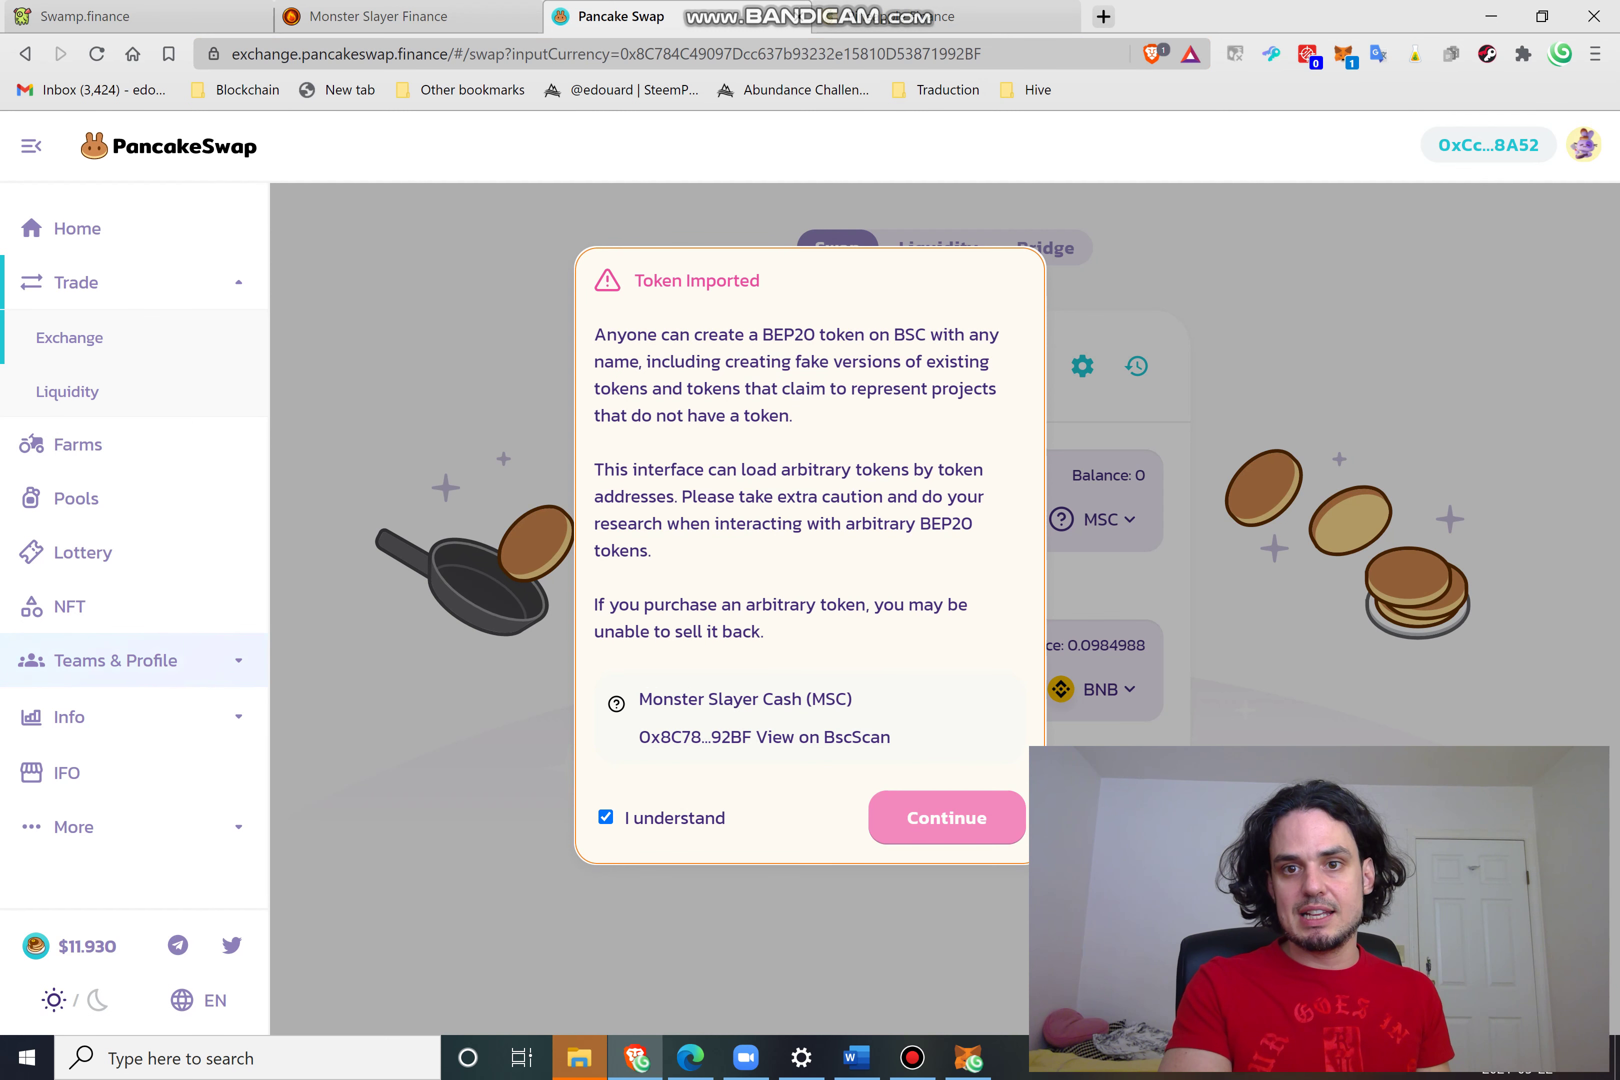
click(947, 818)
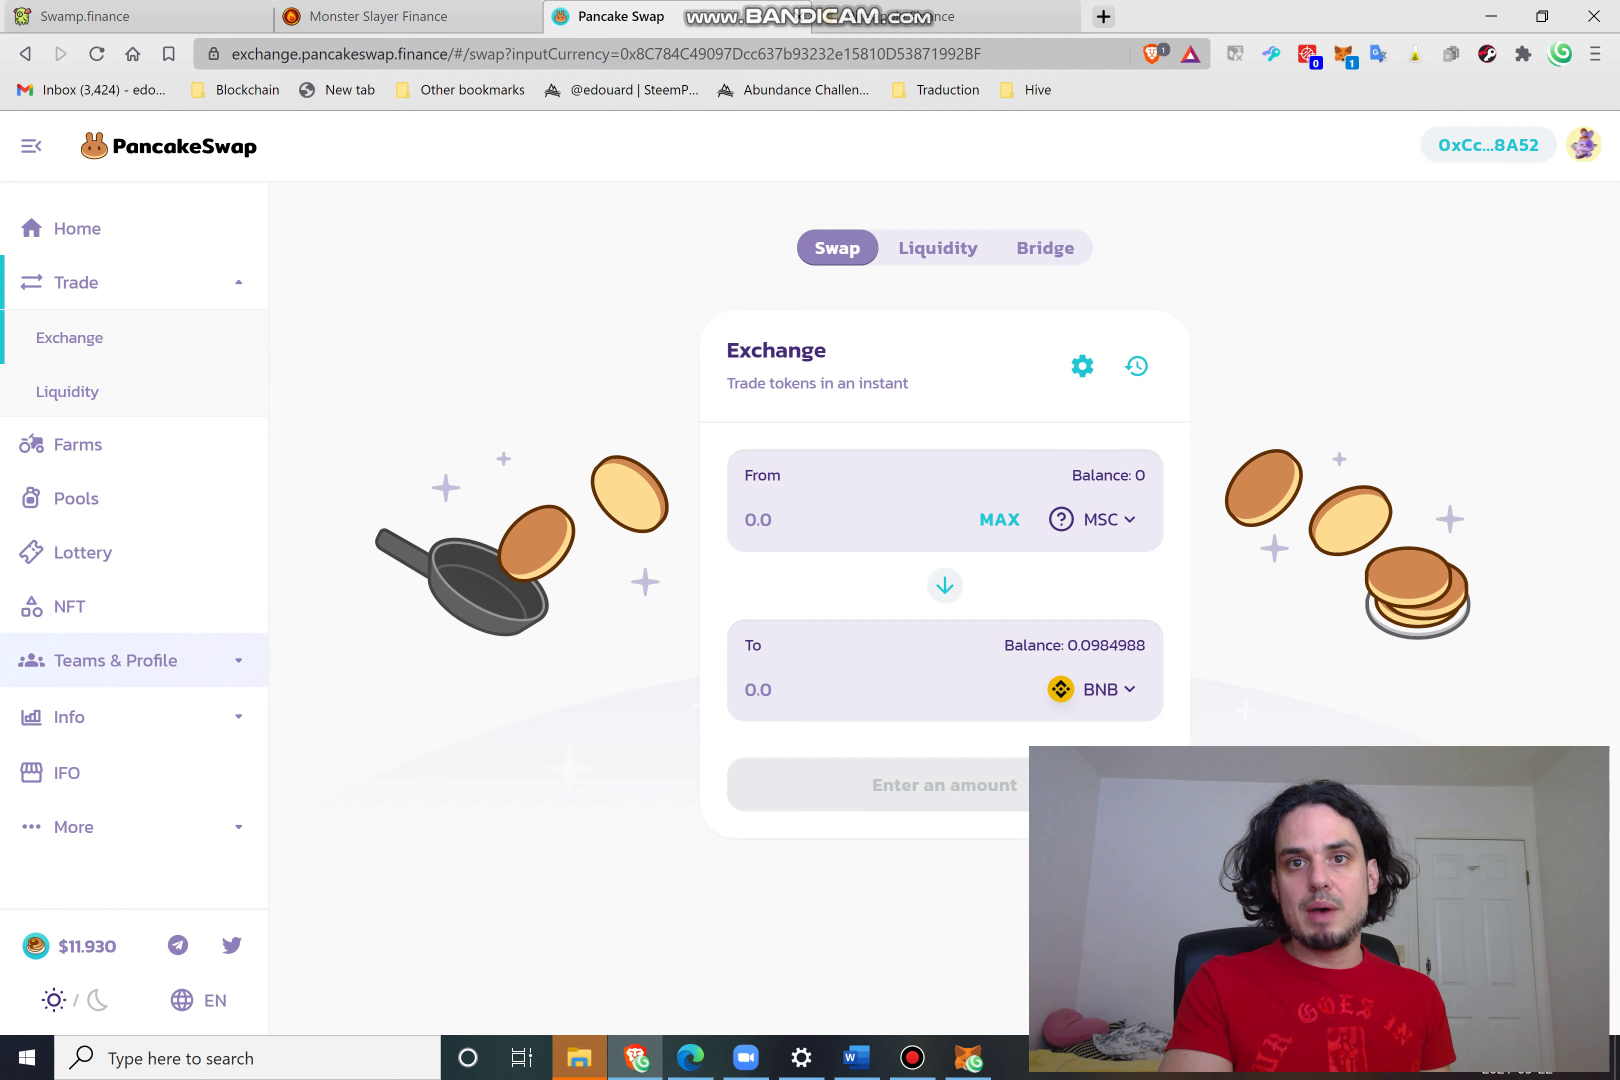
click(984, 54)
Copy the MSC contract address and paste it into the token search to choose MSC instead of BNB.
key(shift+Left)
key(shift+Left)
key(shift+Left)
key(shift+Left)
key(shift+Left)
key(shift+Left)
key(shift+Left)
key(shift+Left)
key(shift+Left)
key(shift+Left)
key(shift+Left)
key(shift+Left)
key(shift+Left)
key(shift+Left)
key(shift+Left)
key(shift+Left)
key(shift+Left)
key(shift+Left)
key(shift+Left)
key(shift+Left)
key(ctrl+c)
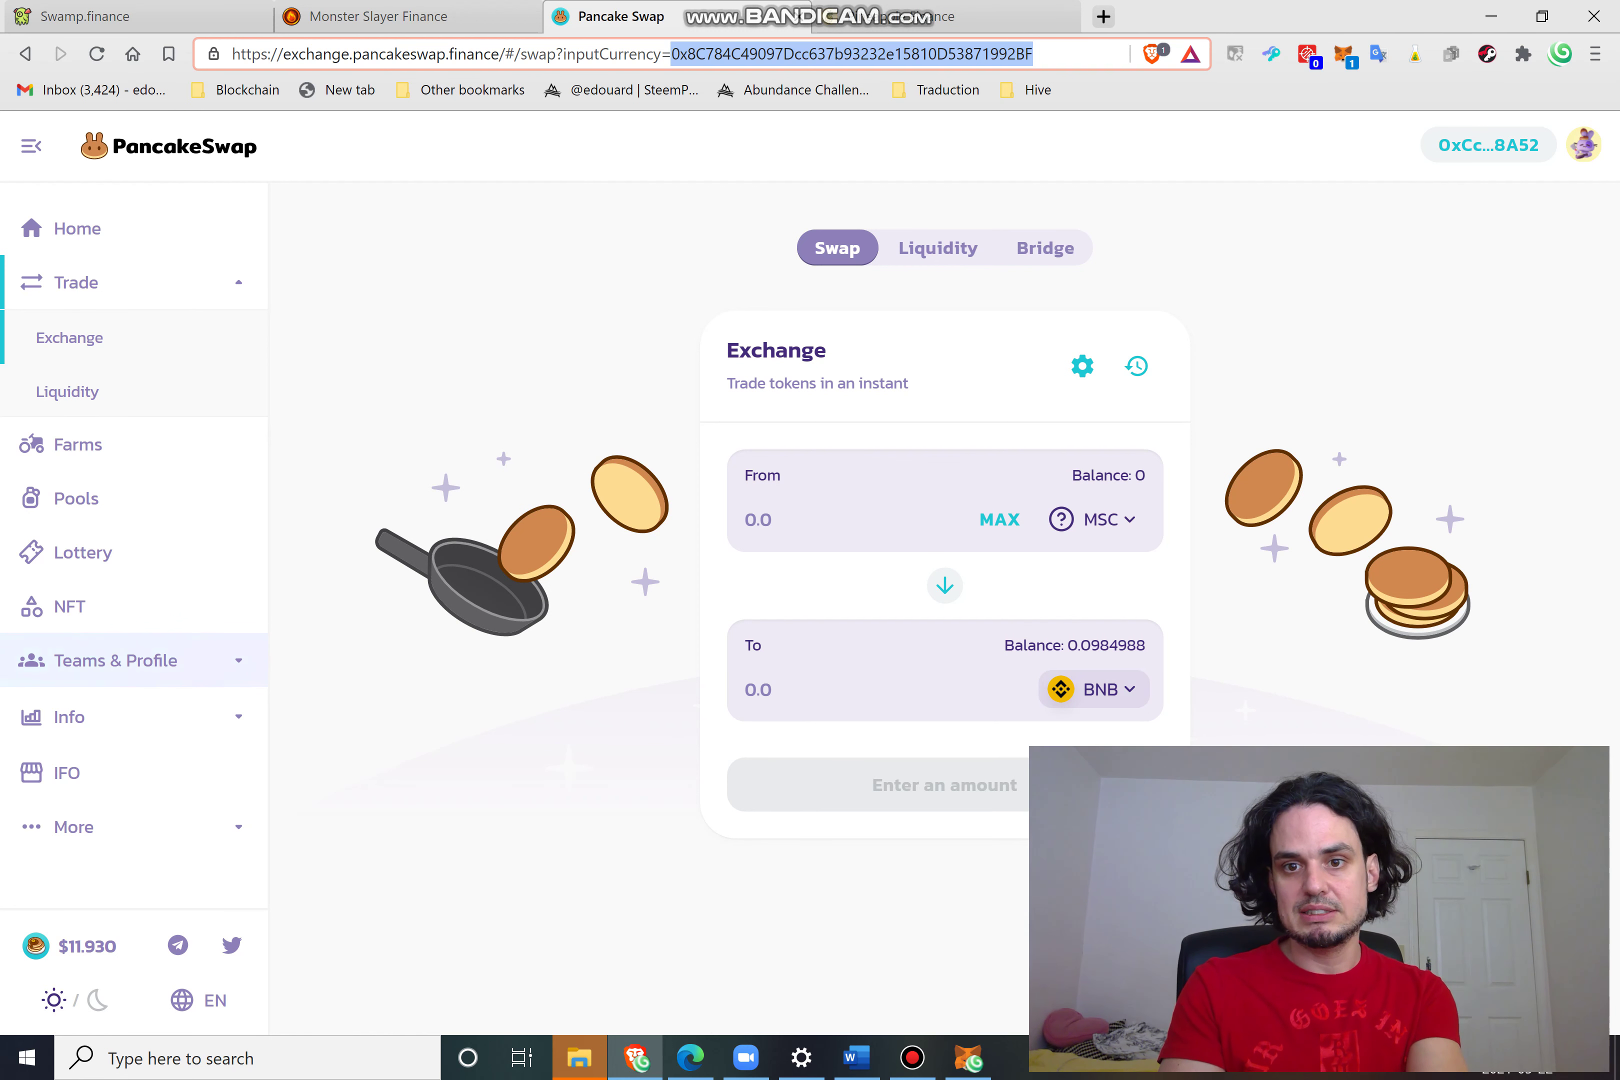
click(1094, 690)
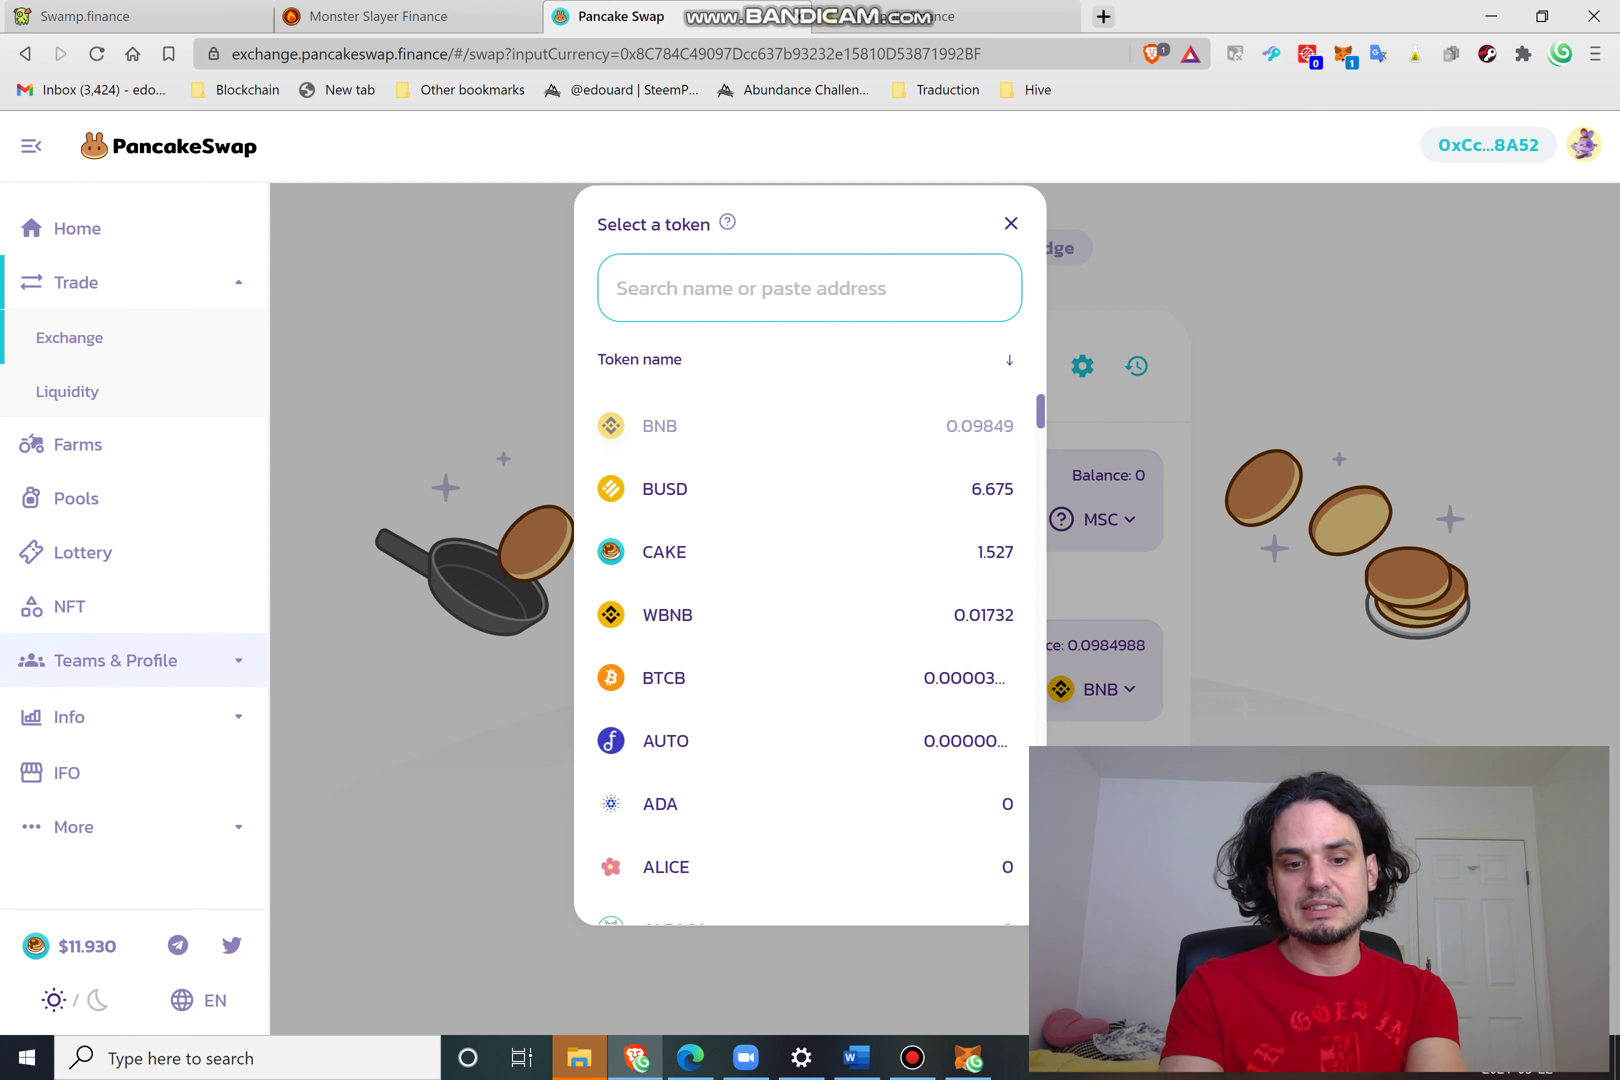
key(ctrl+v)
mouse_move(727, 222)
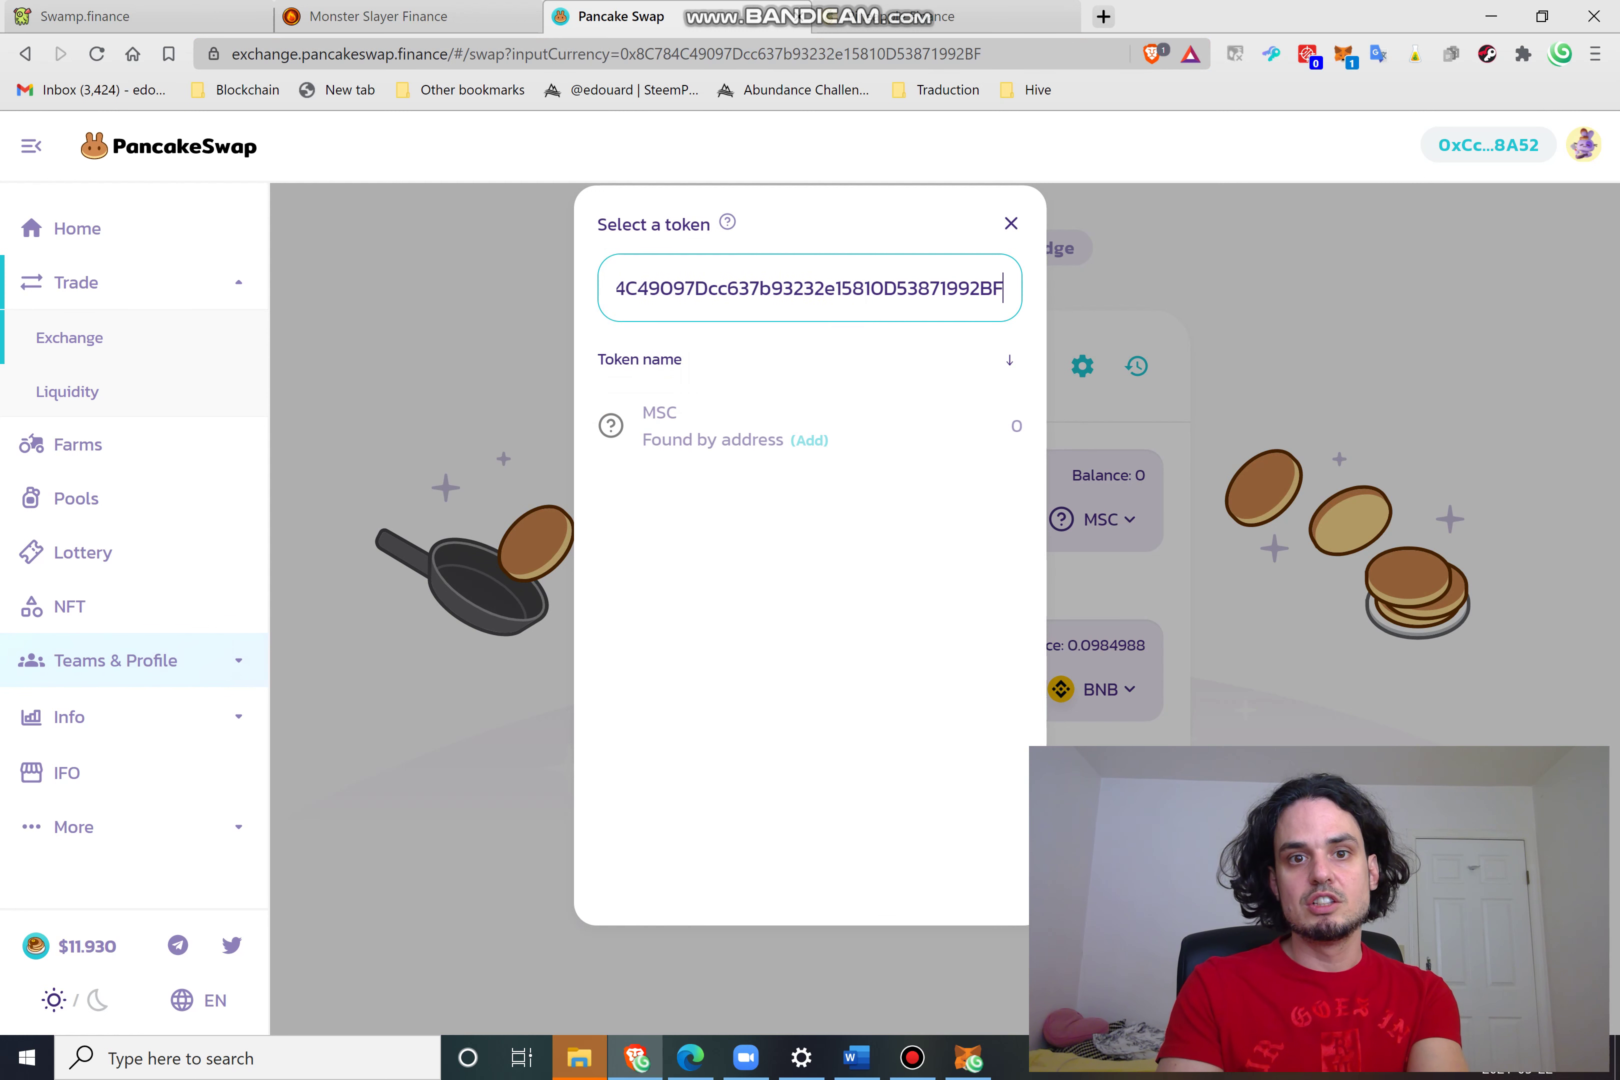
click(659, 425)
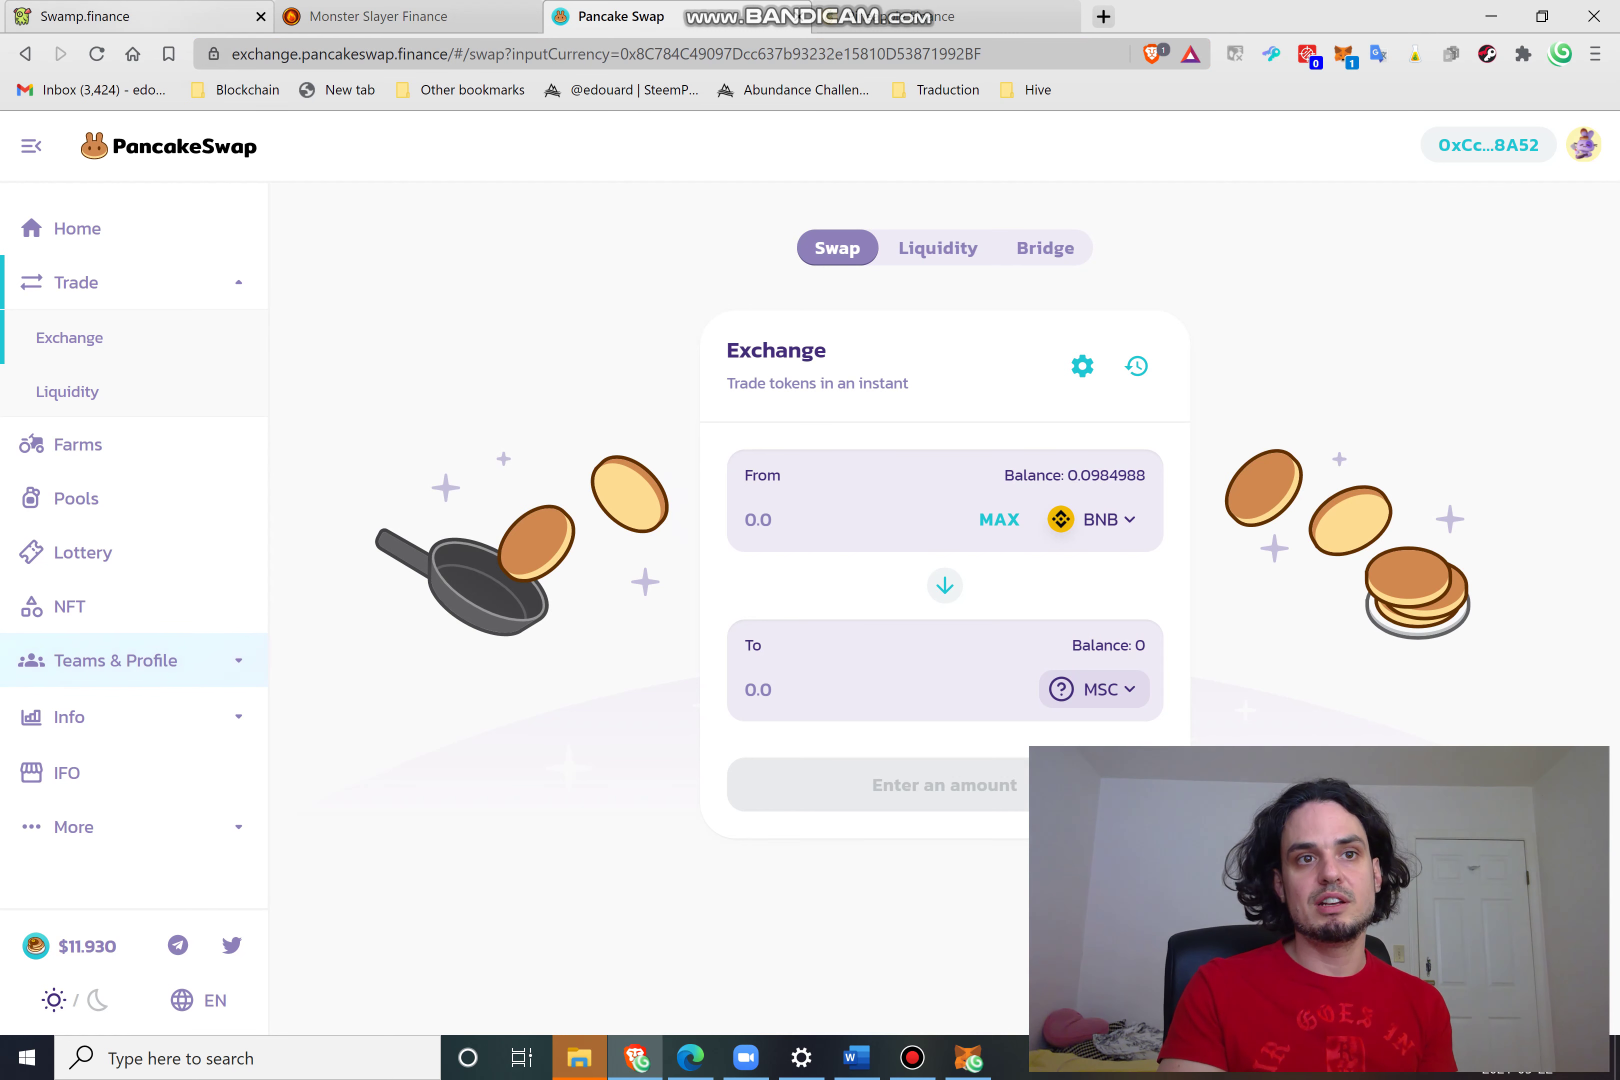
click(161, 18)
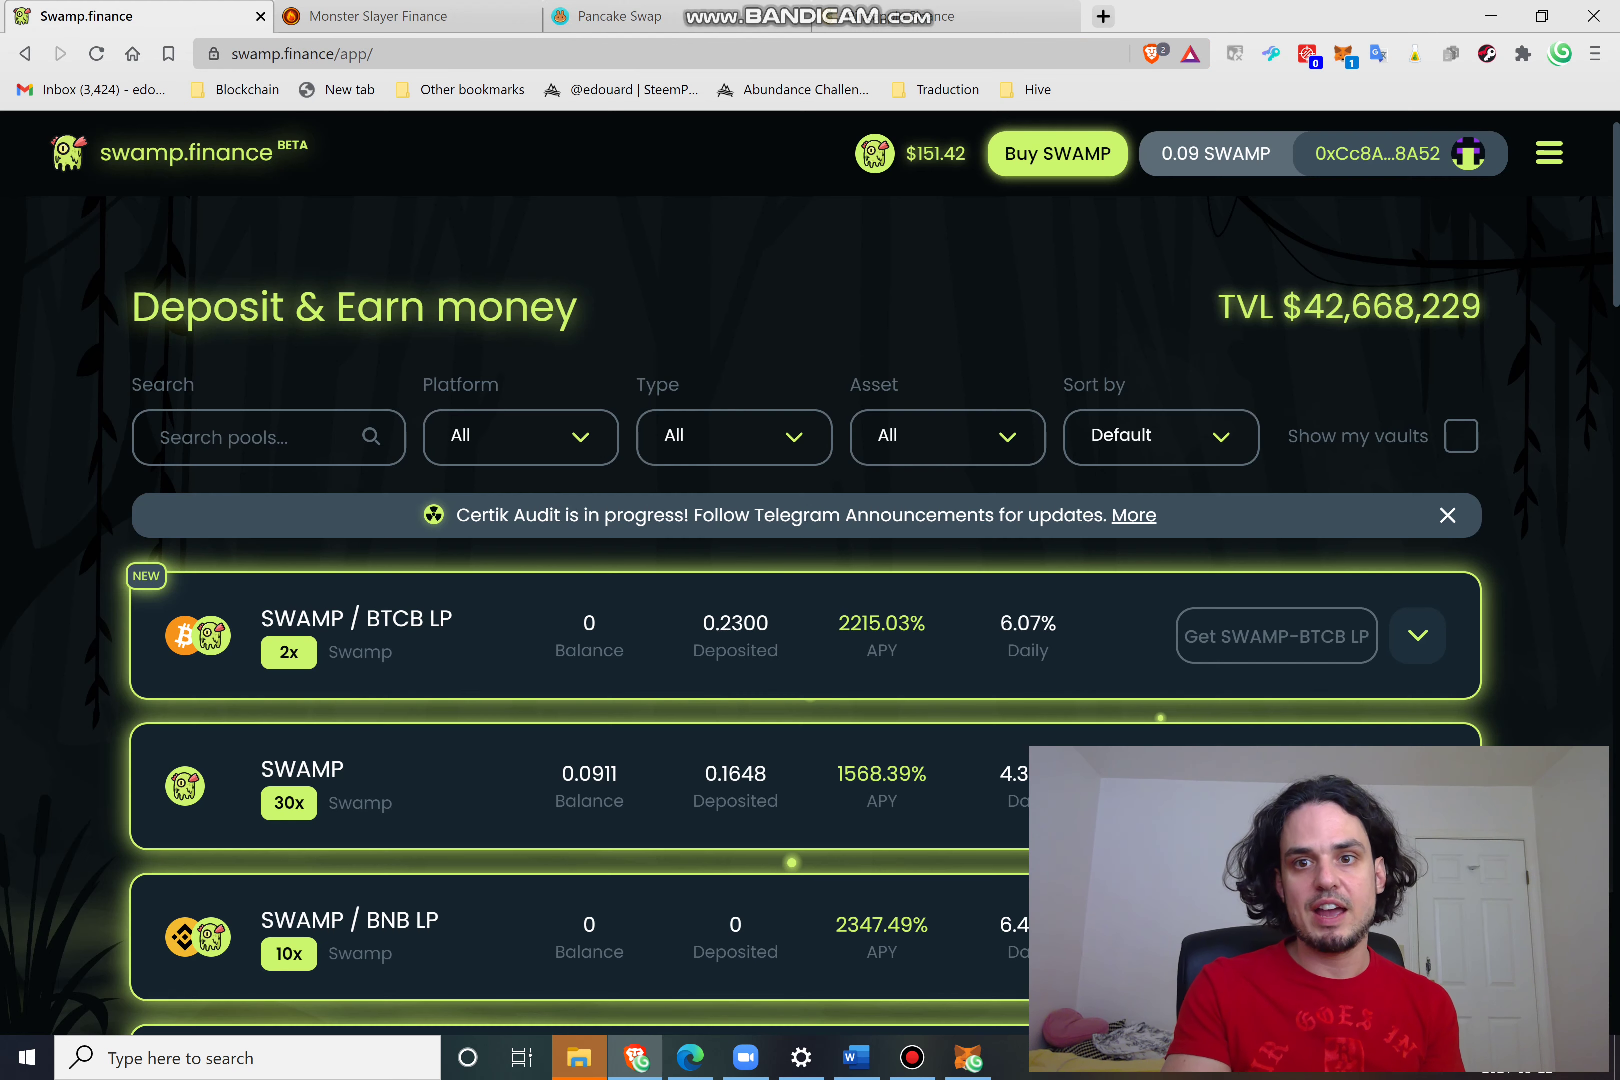
Expand the SWAMP / BTCB LP vault, check the tutorial, and open Get SWAMP-BTCB LP.
scroll(806, 428, down, 2)
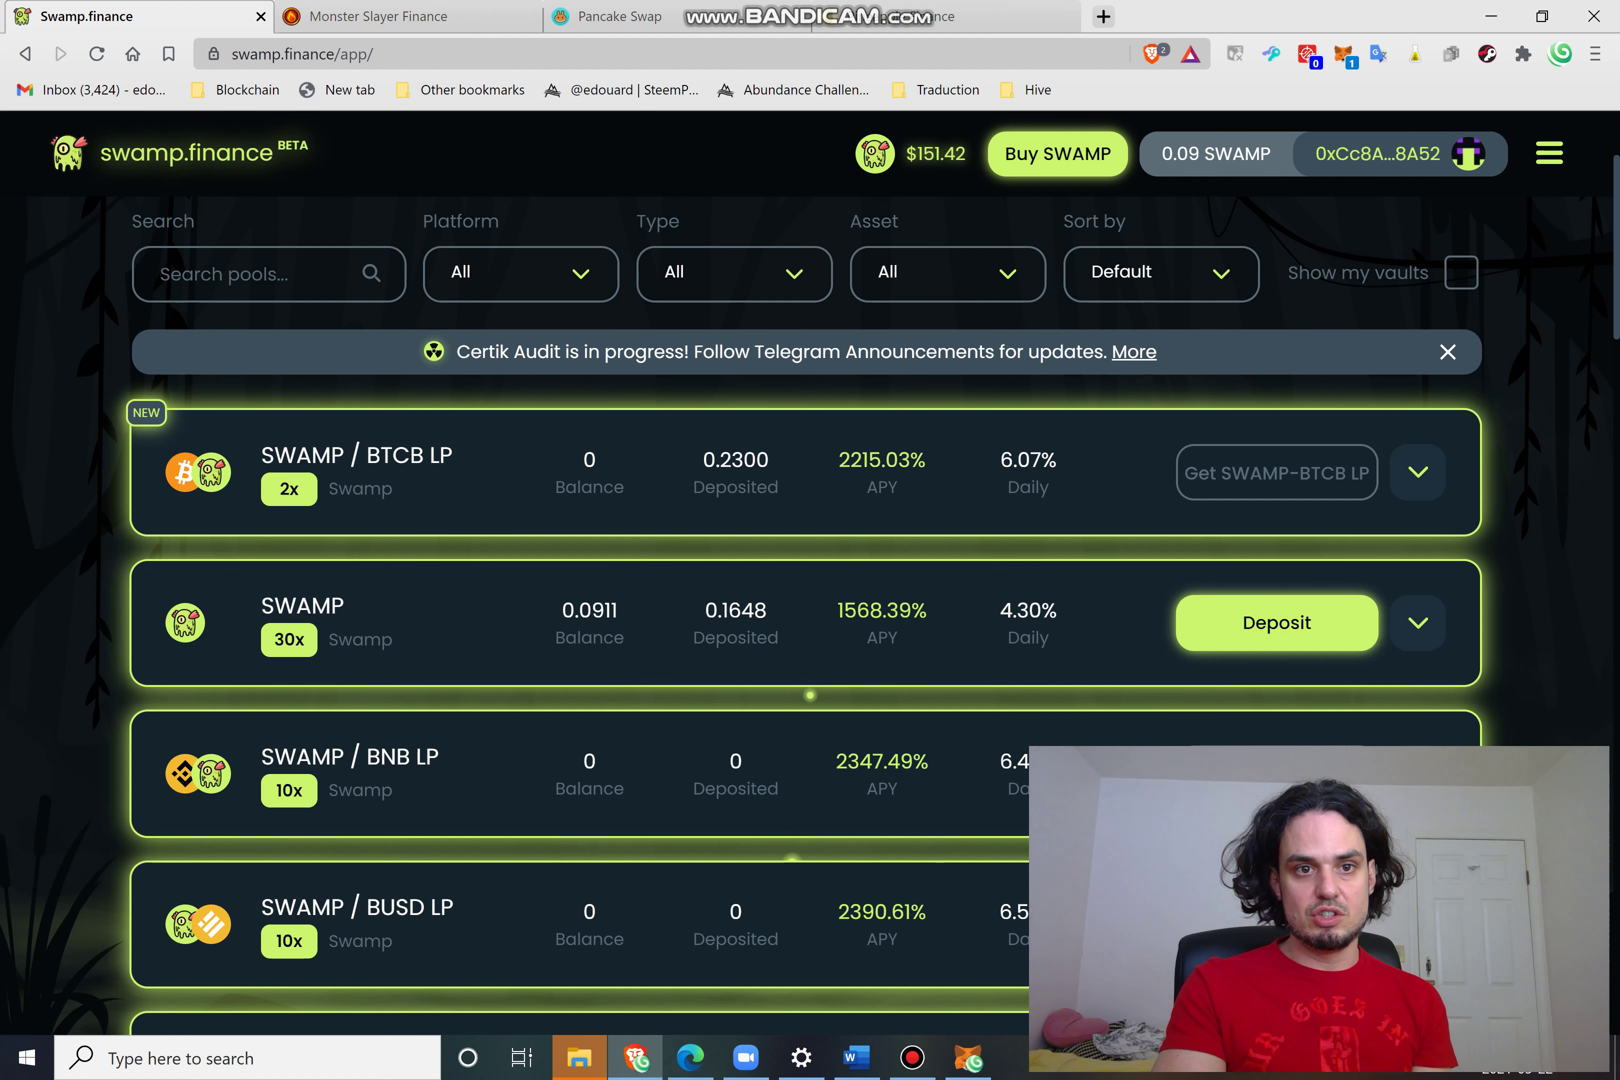
click(806, 474)
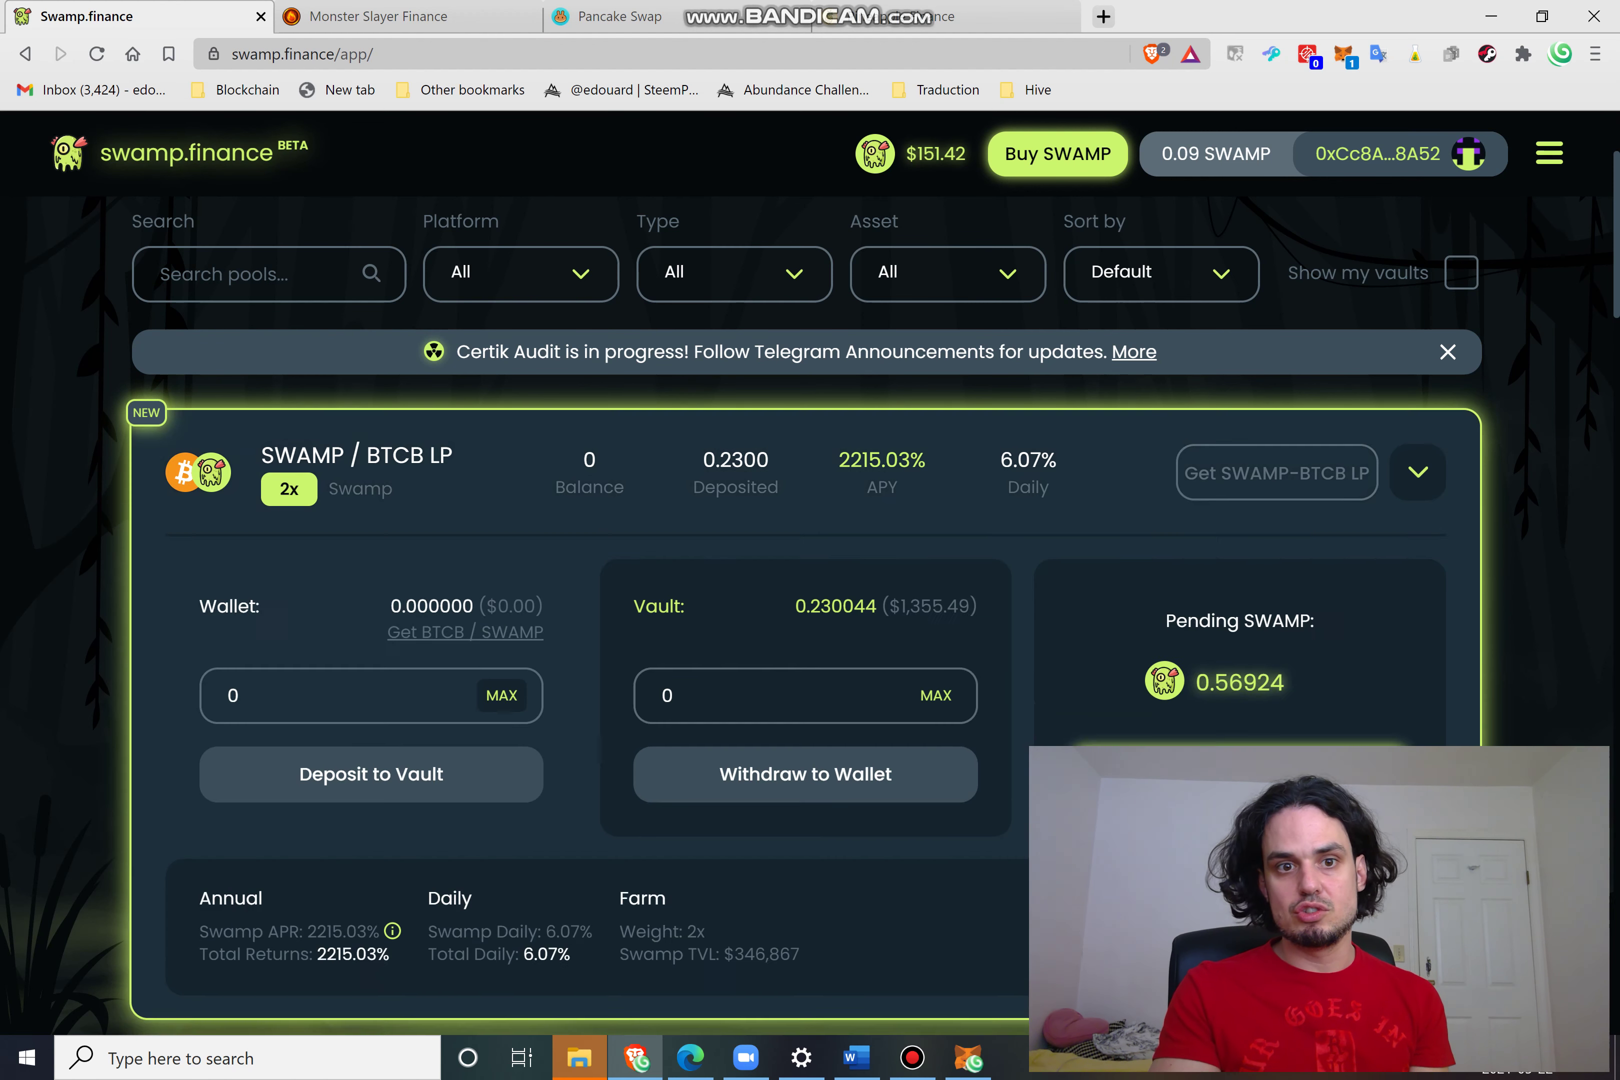
scroll(806, 474, down, 3)
scroll(806, 474, down, 1)
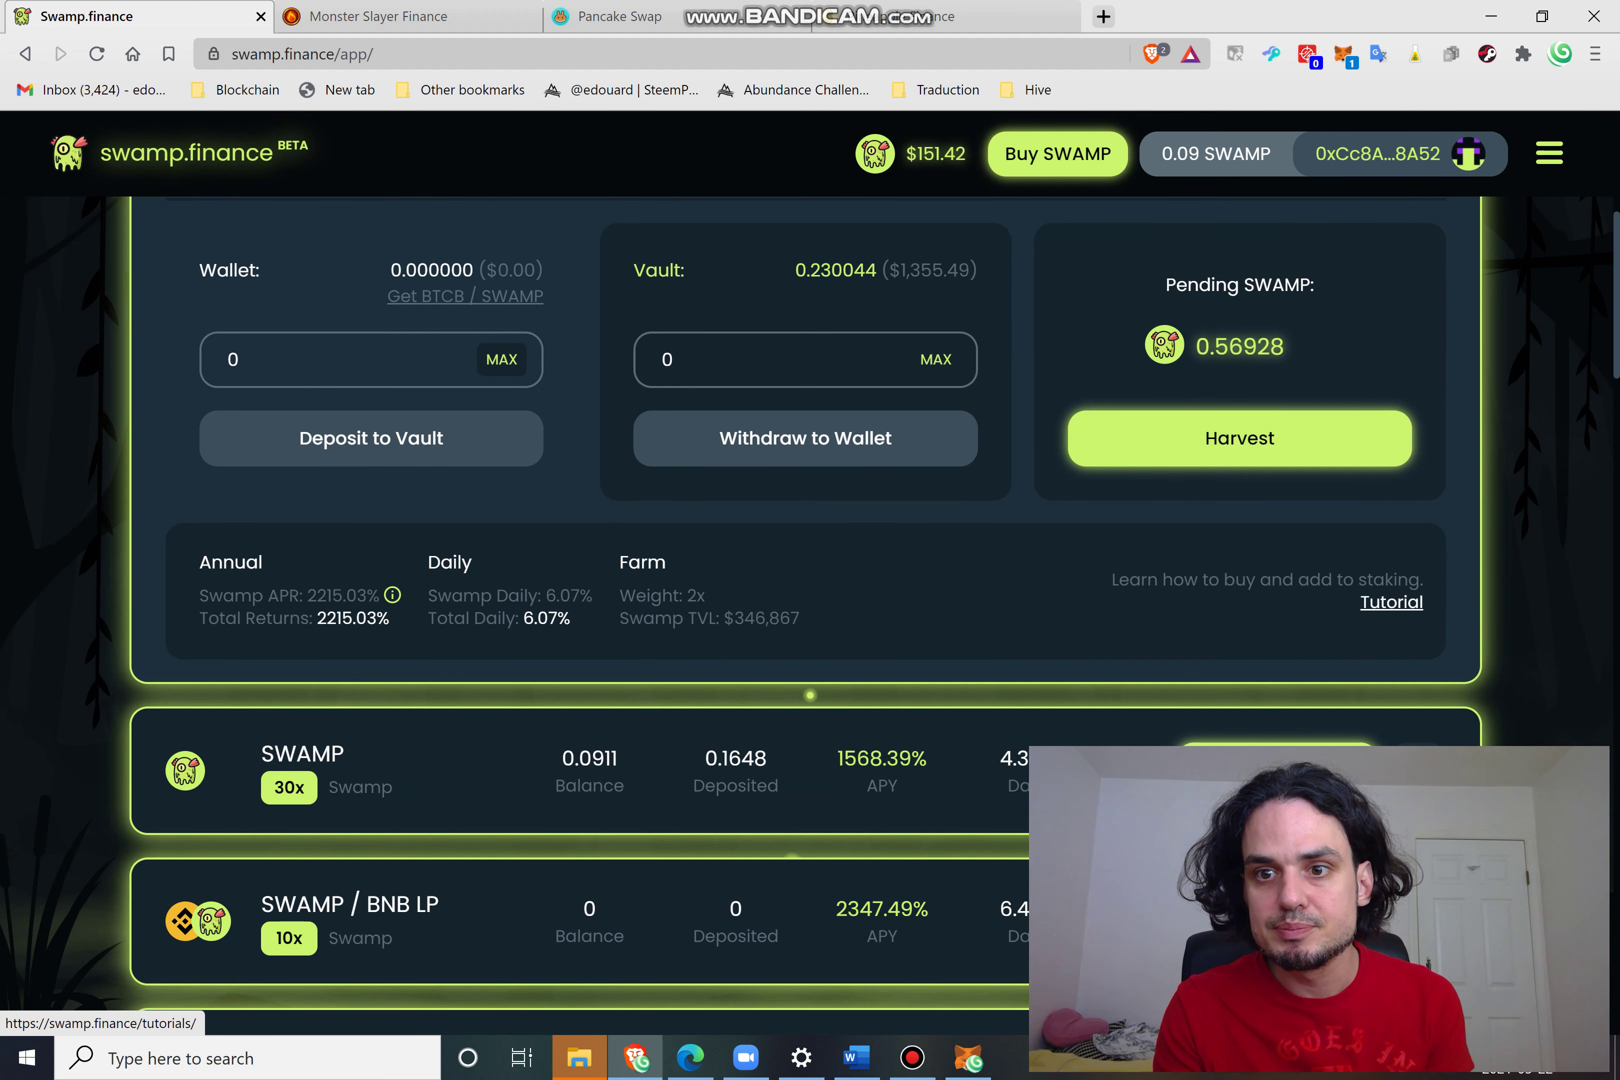
click(1391, 602)
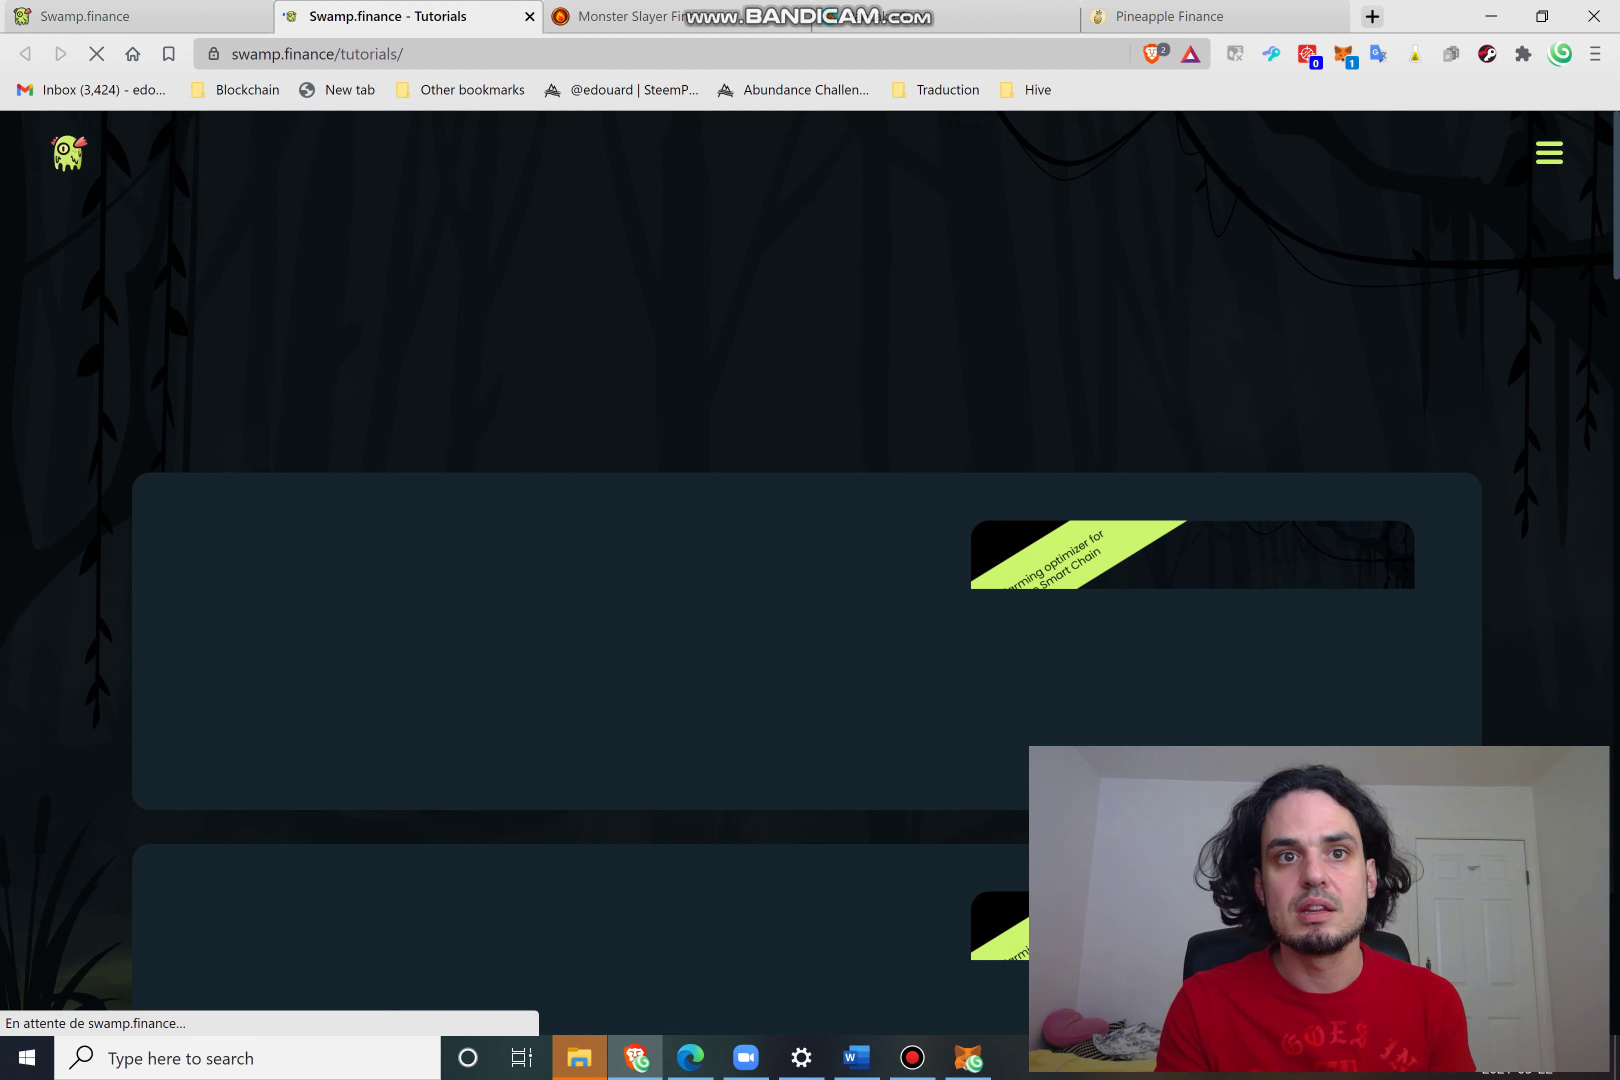
click(530, 16)
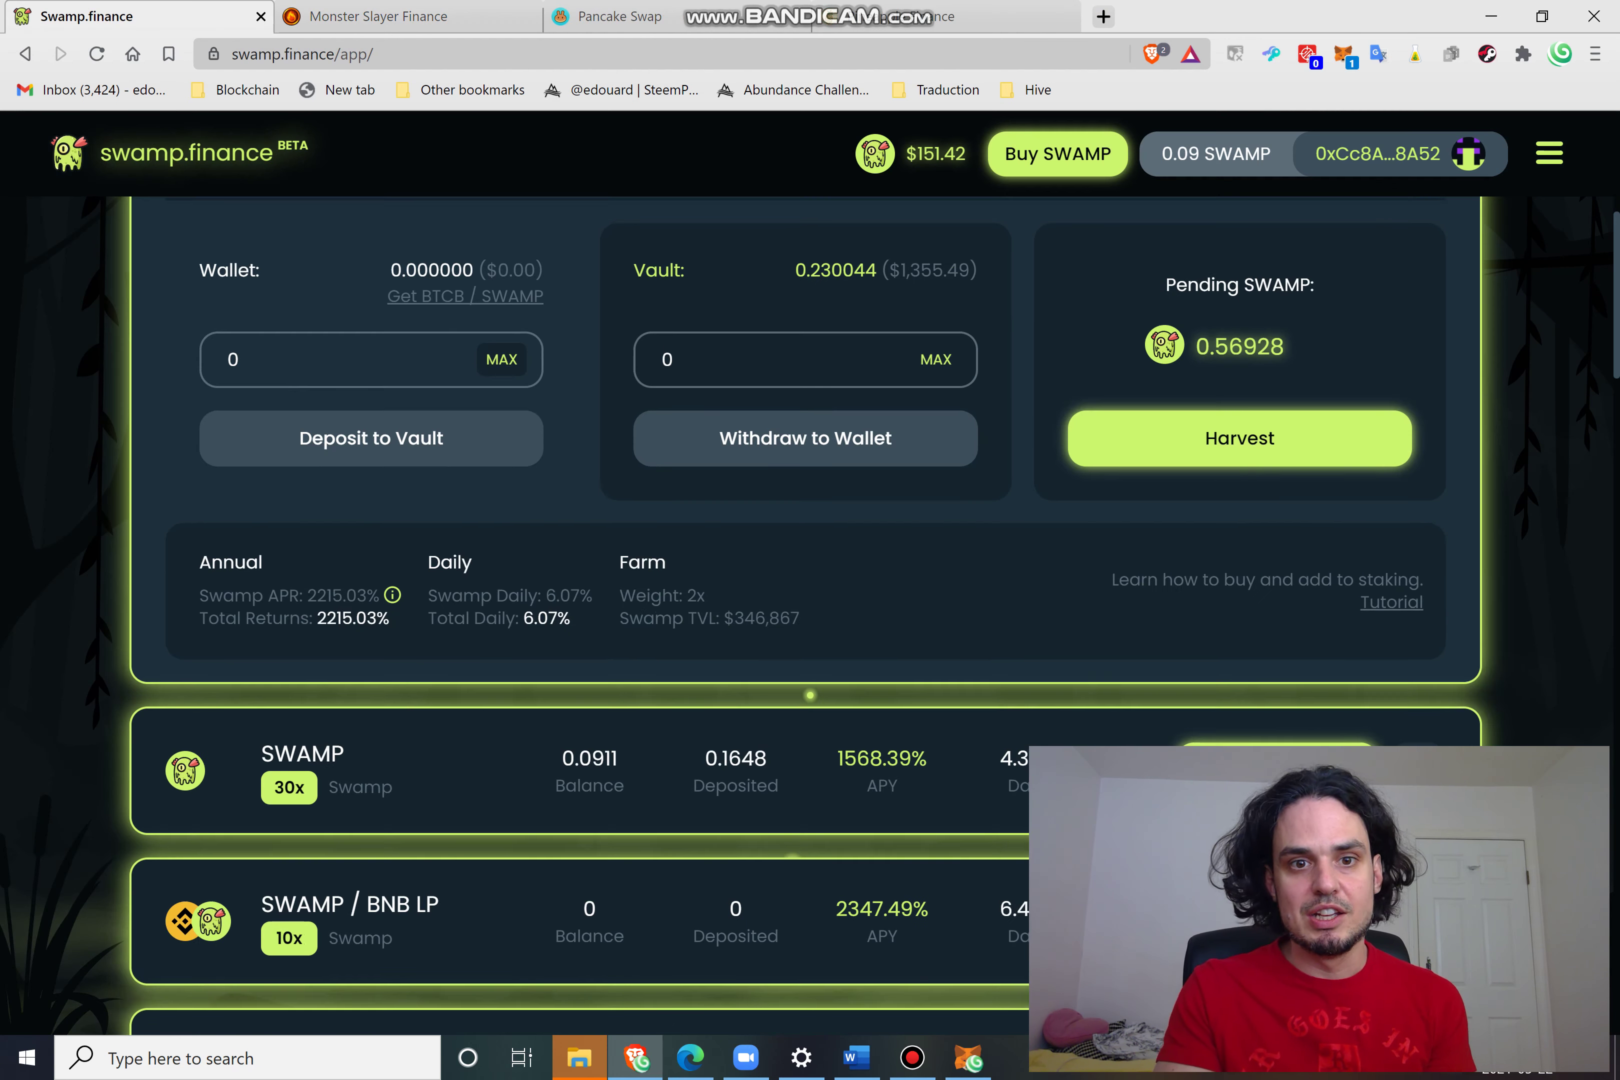
scroll(781, 634, up, 4)
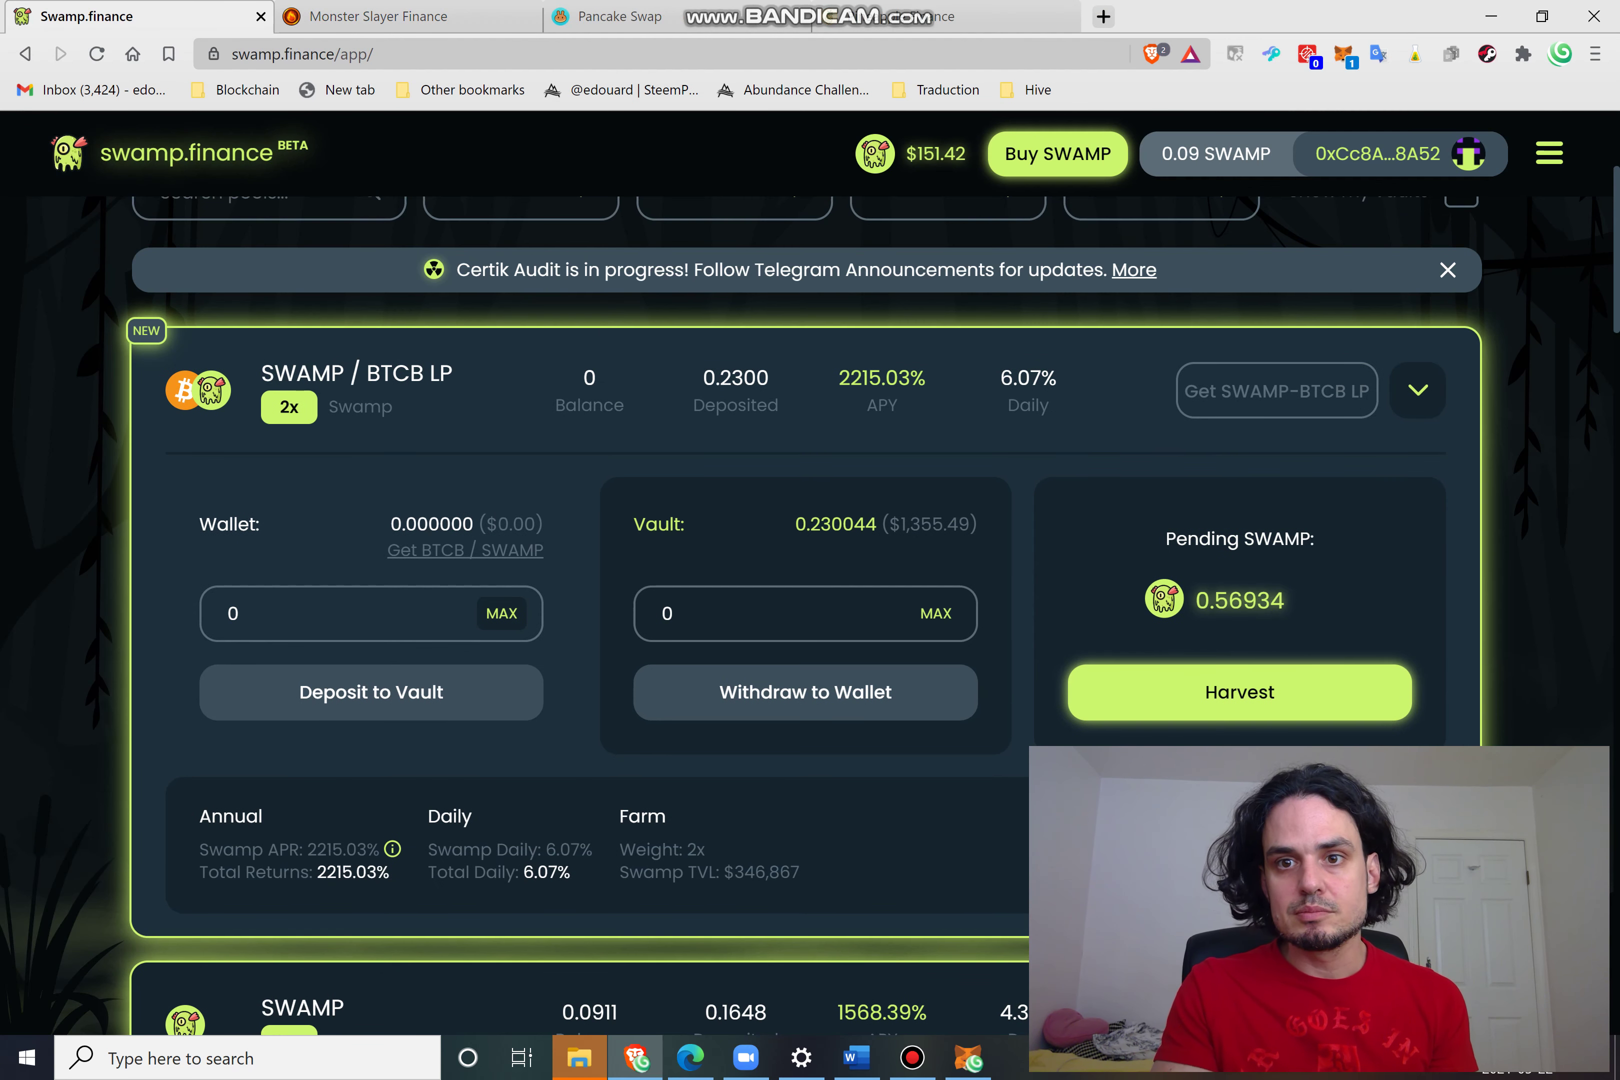
click(1277, 390)
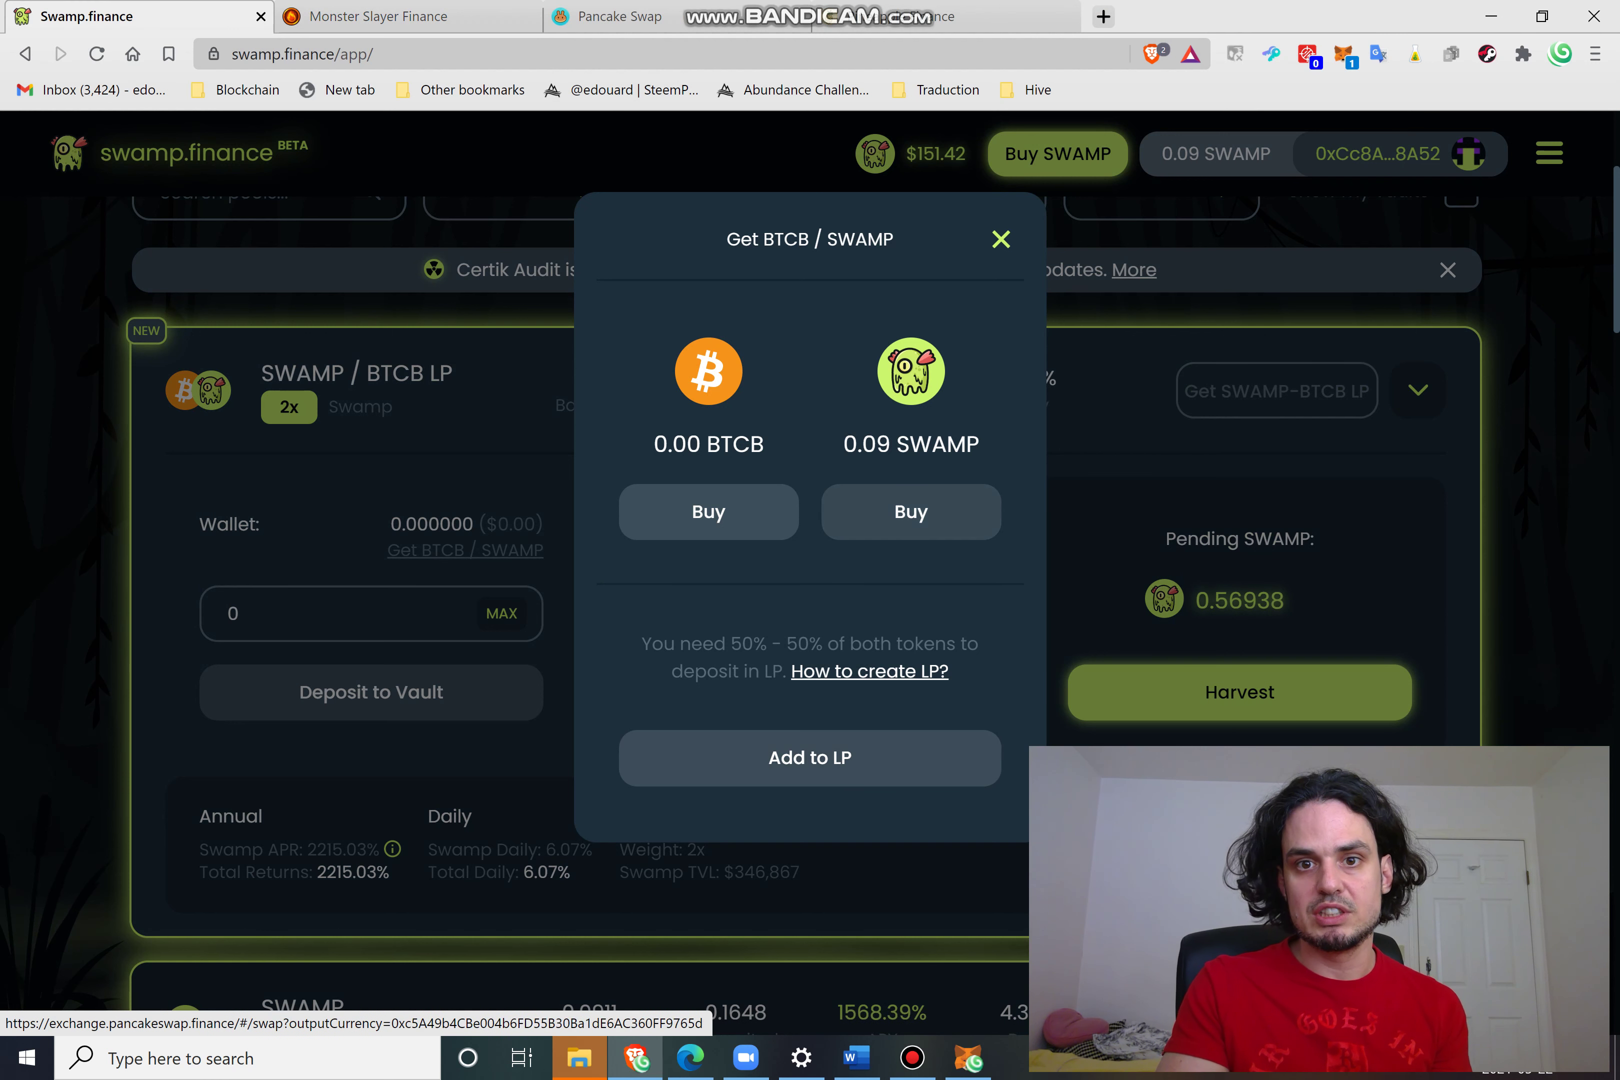
Buy SWAMP on PancakeSwap, accept its import warning, and copy its contract address from the page address.
click(911, 512)
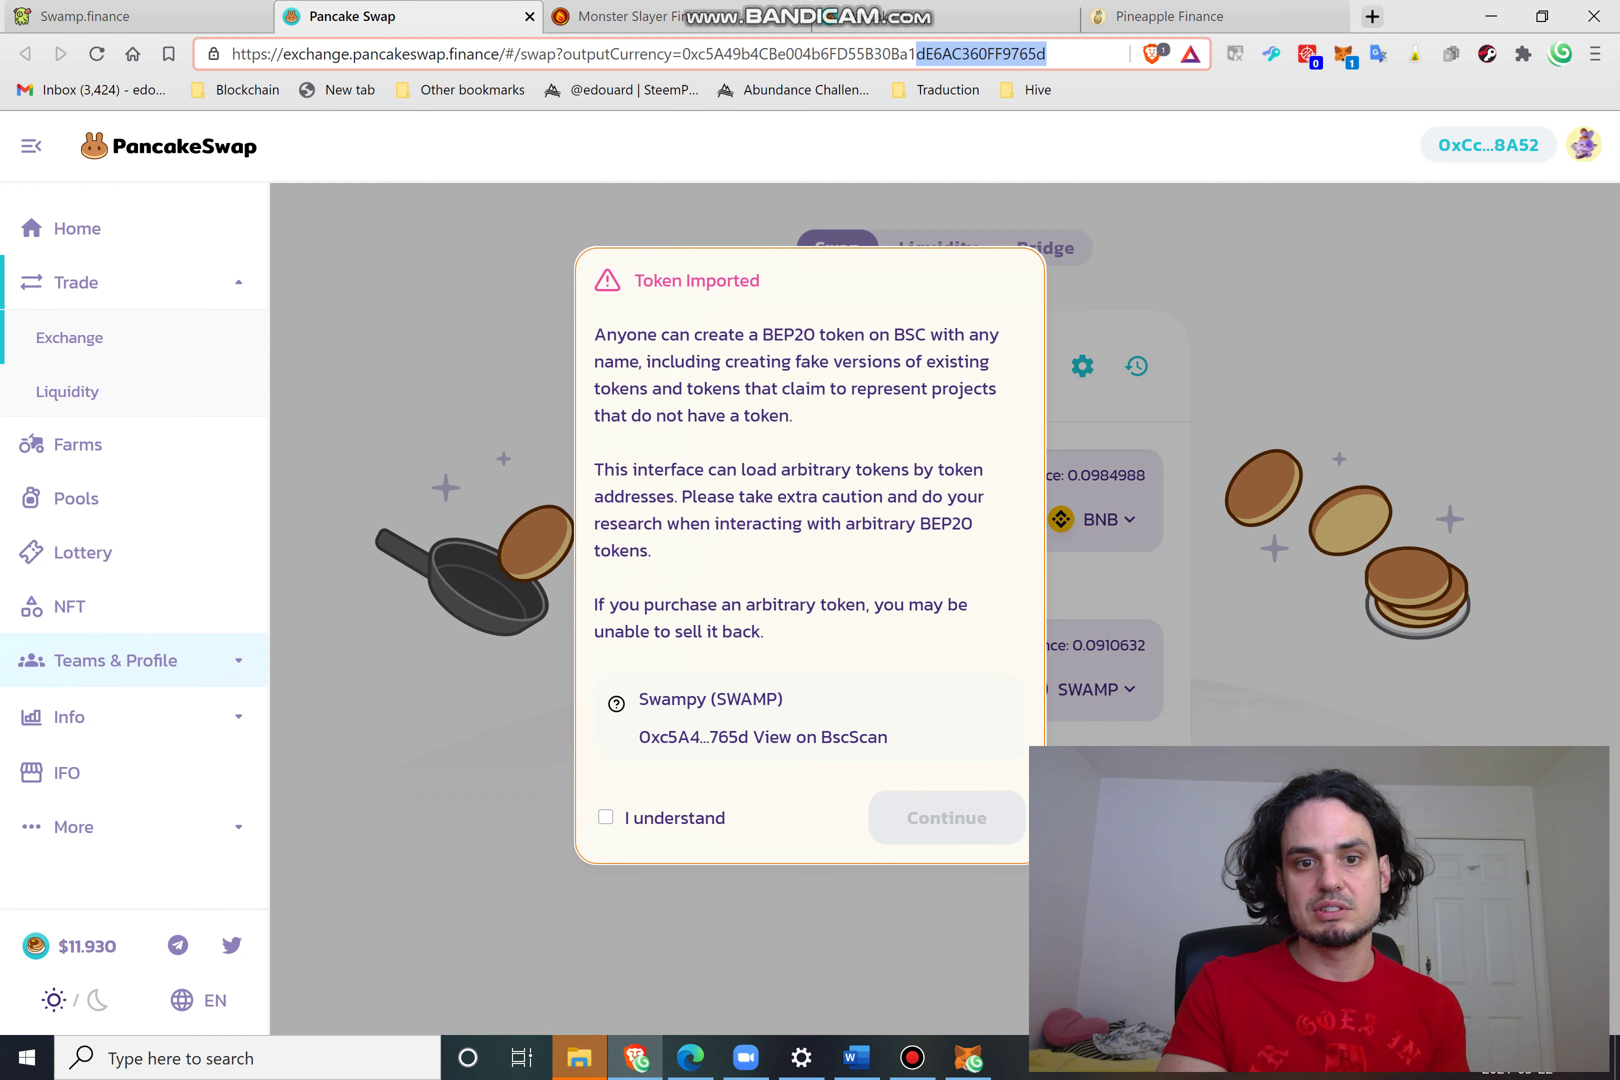
click(606, 818)
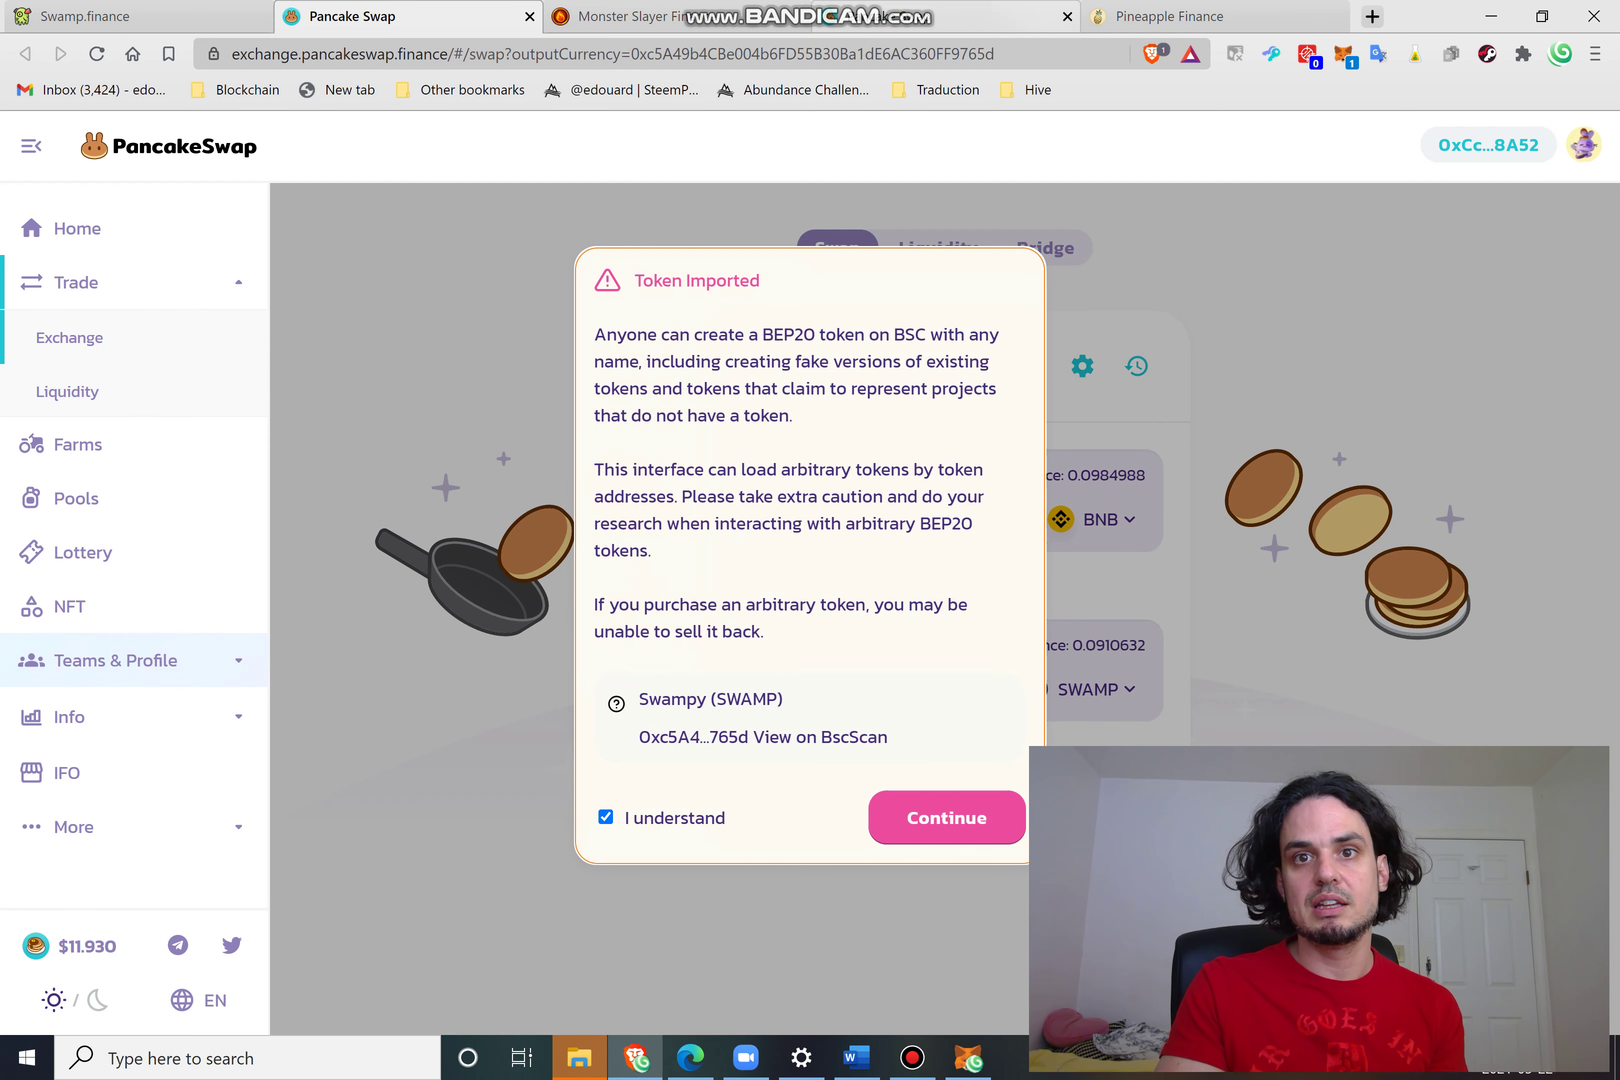
click(947, 818)
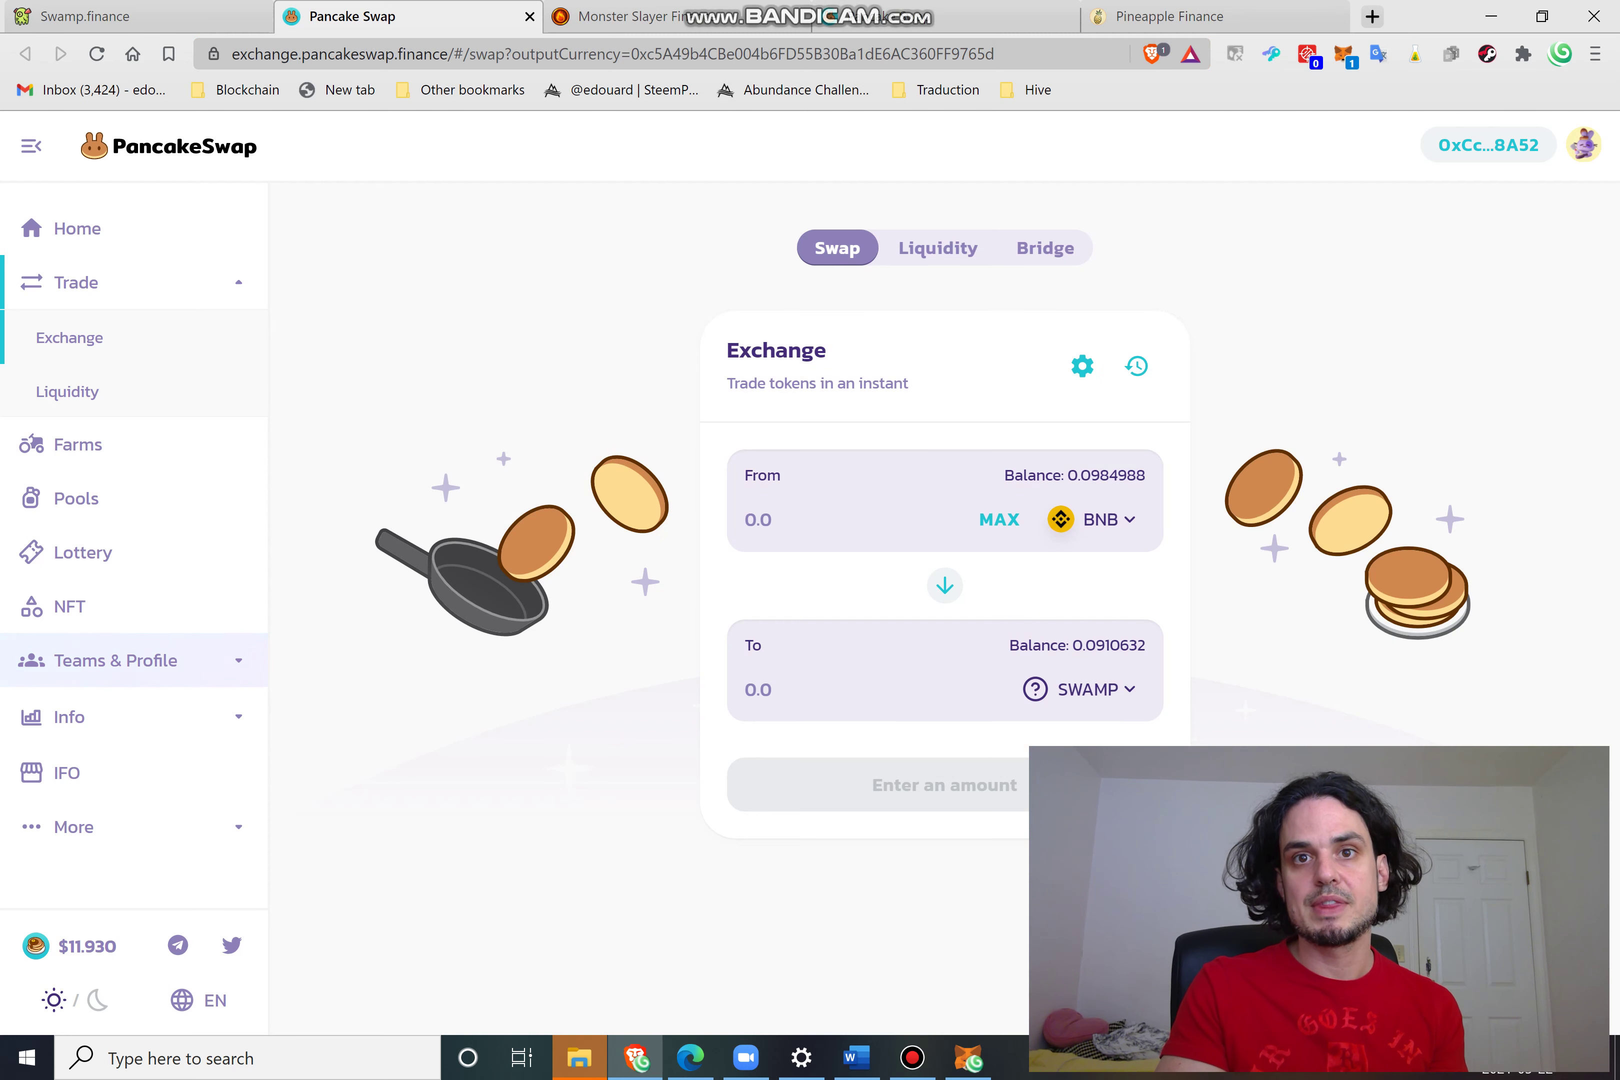
click(996, 54)
drag(996, 53, 631, 54)
key(ctrl+c)
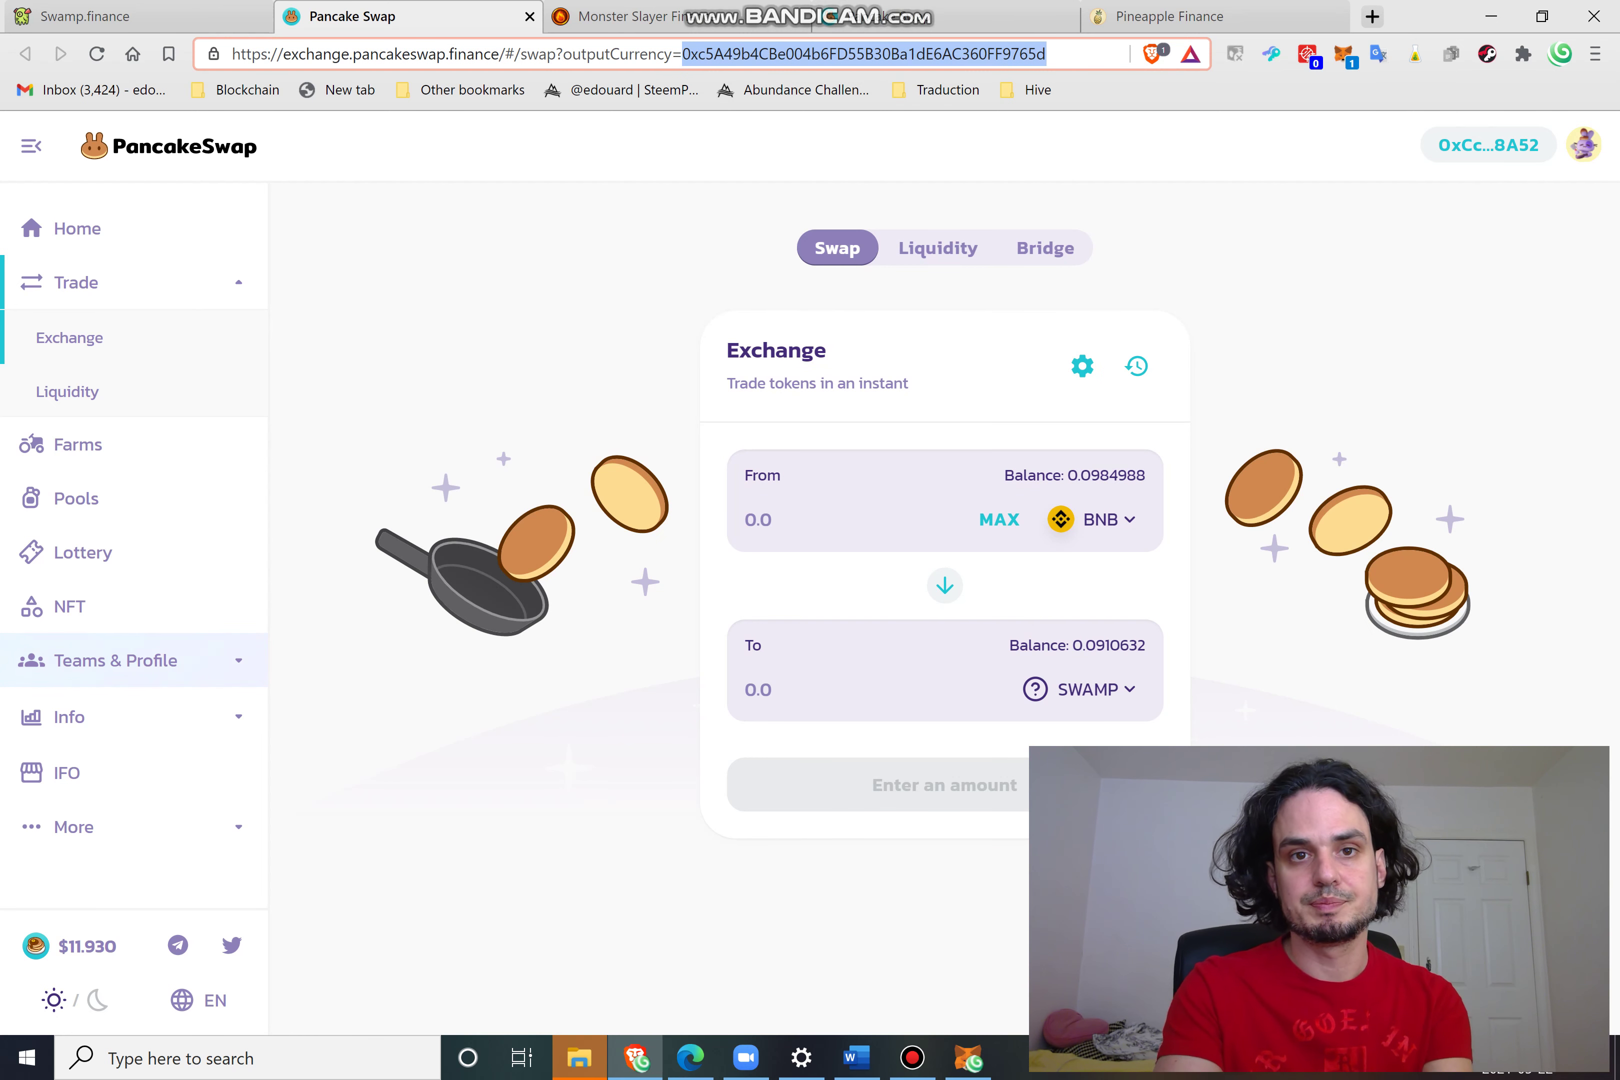
click(937, 248)
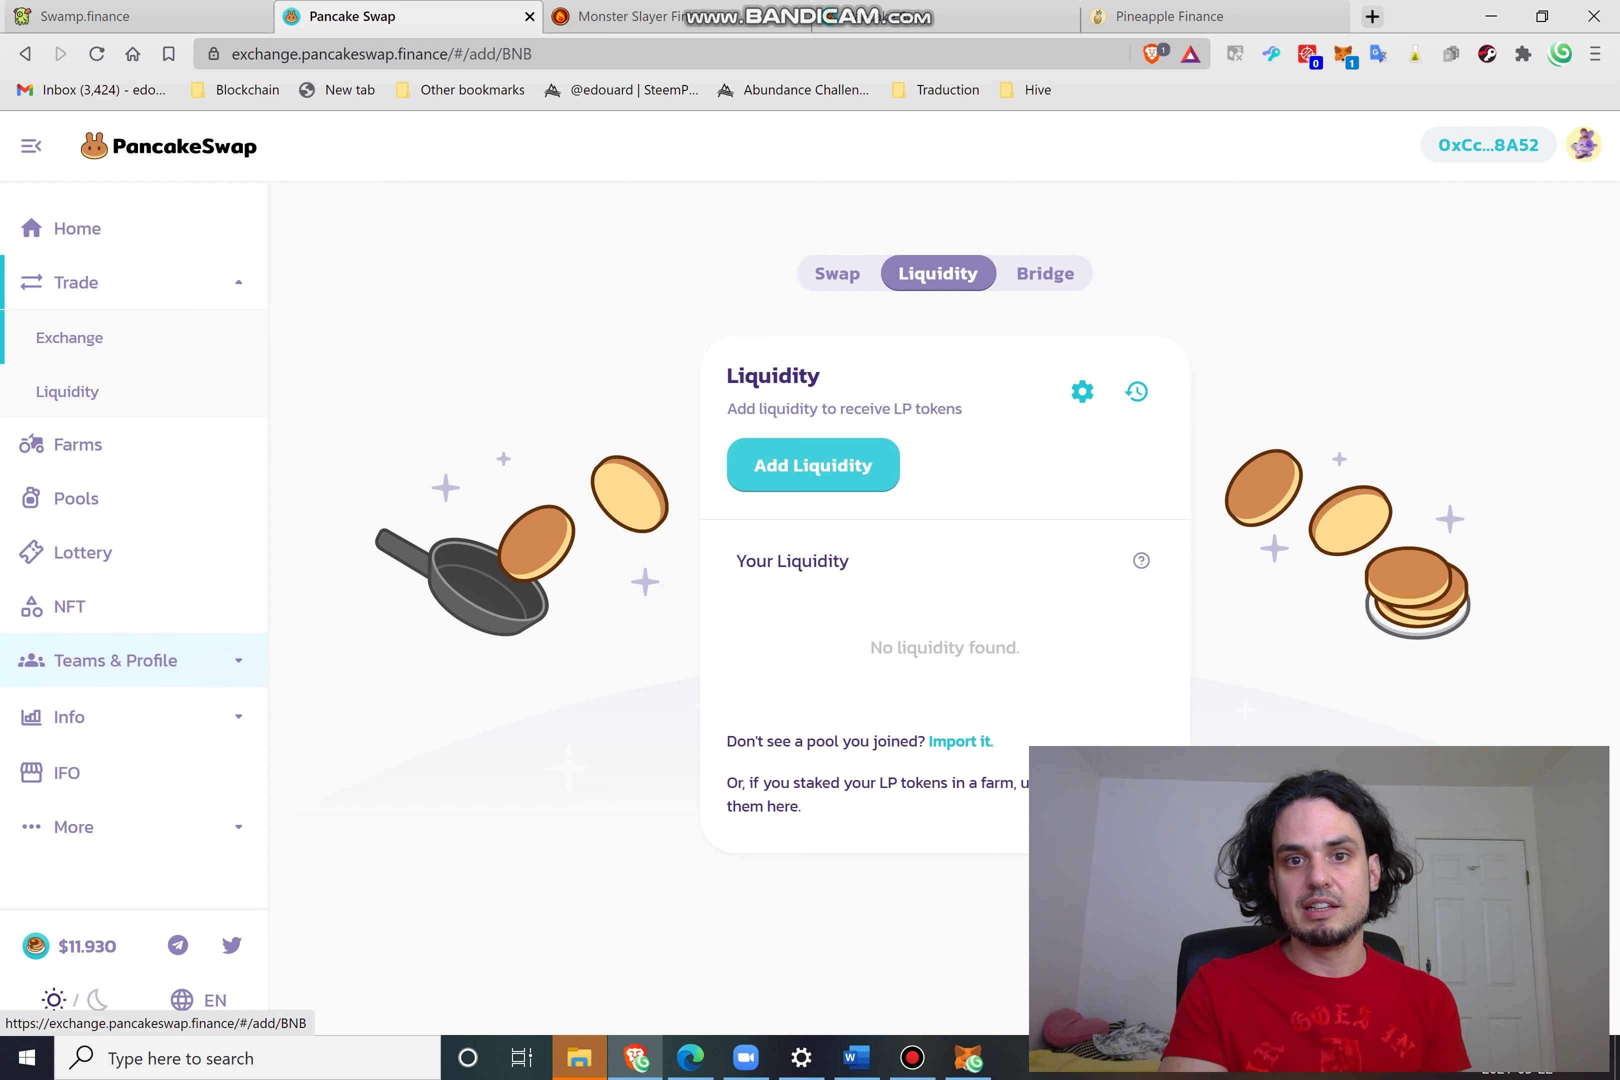
Start a new liquidity pair with BNB and add SWAMP as the second token via its pasted contract address.
click(814, 464)
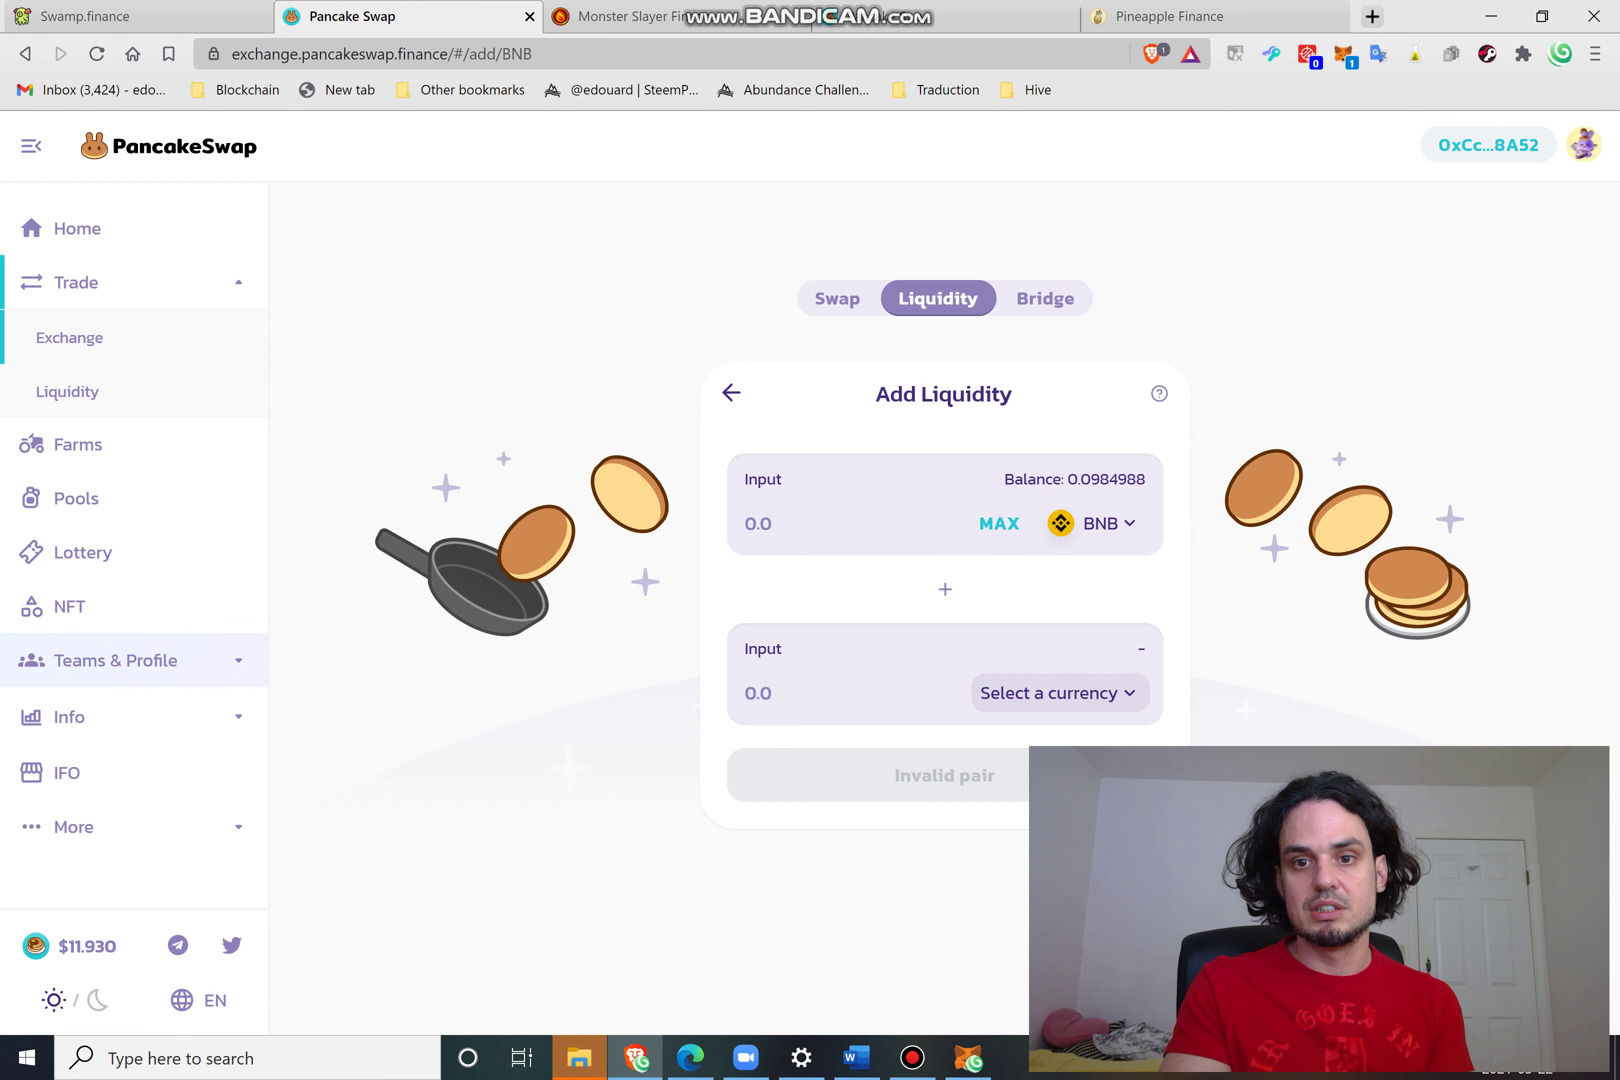
click(1060, 693)
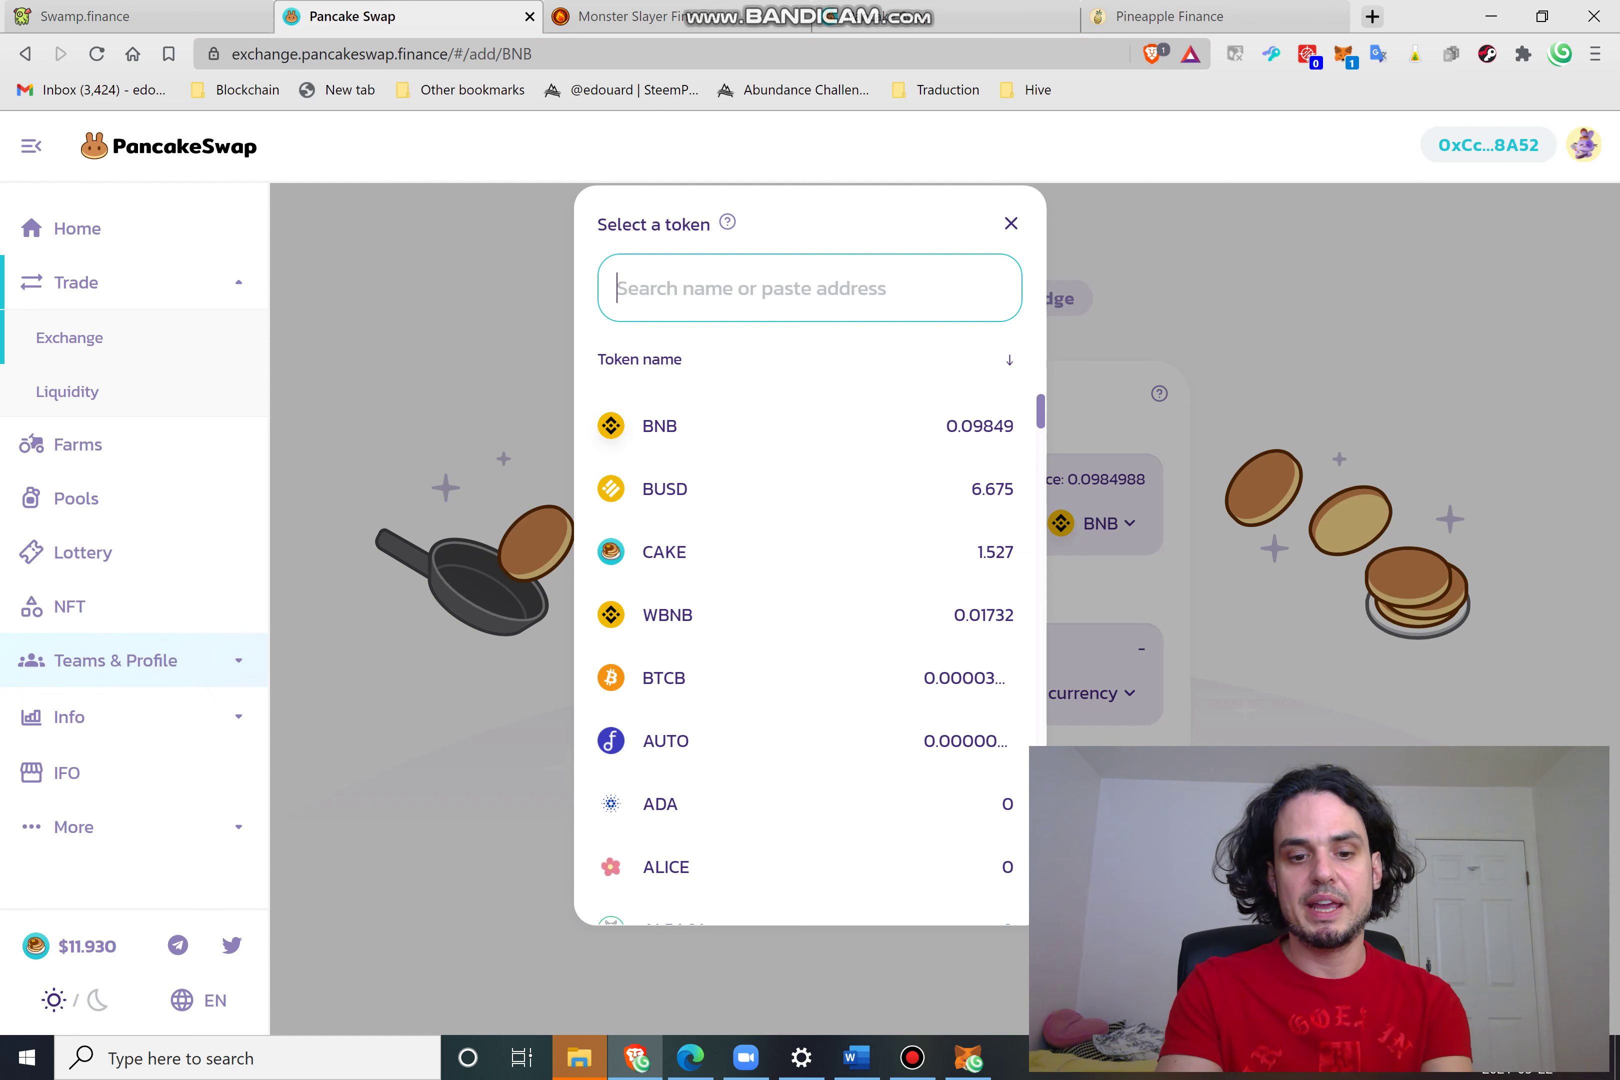
key(ctrl+v)
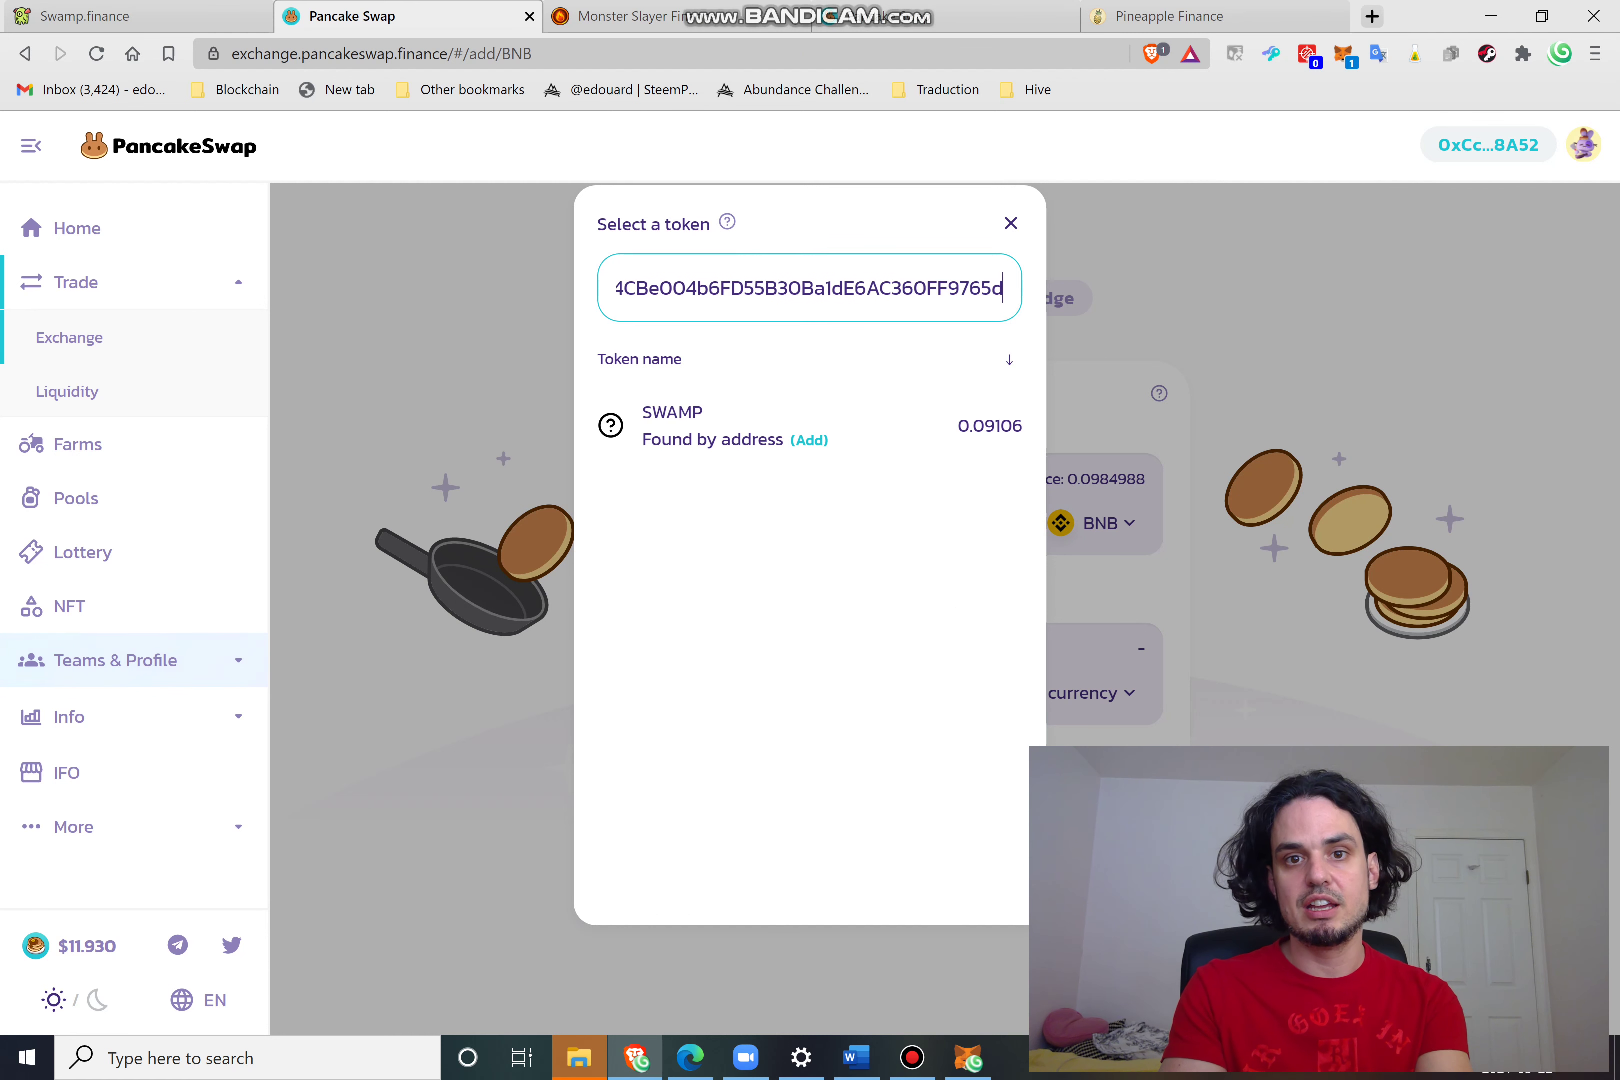
key(Return)
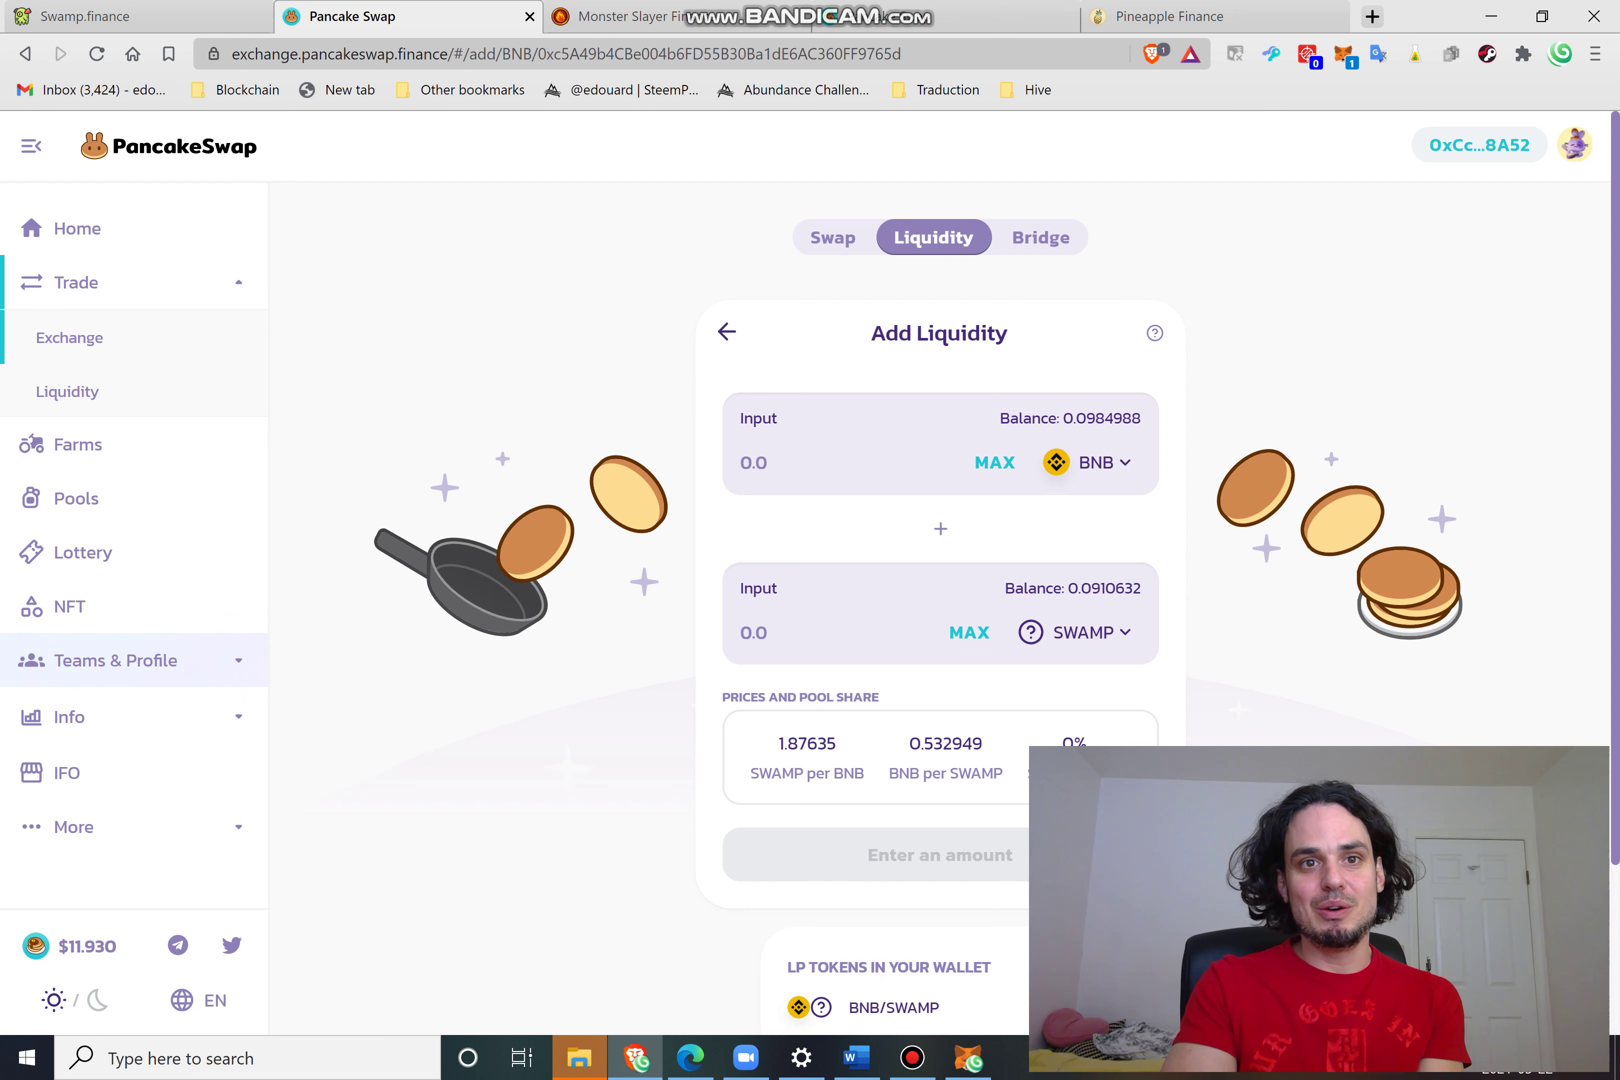
drag(497, 54, 469, 54)
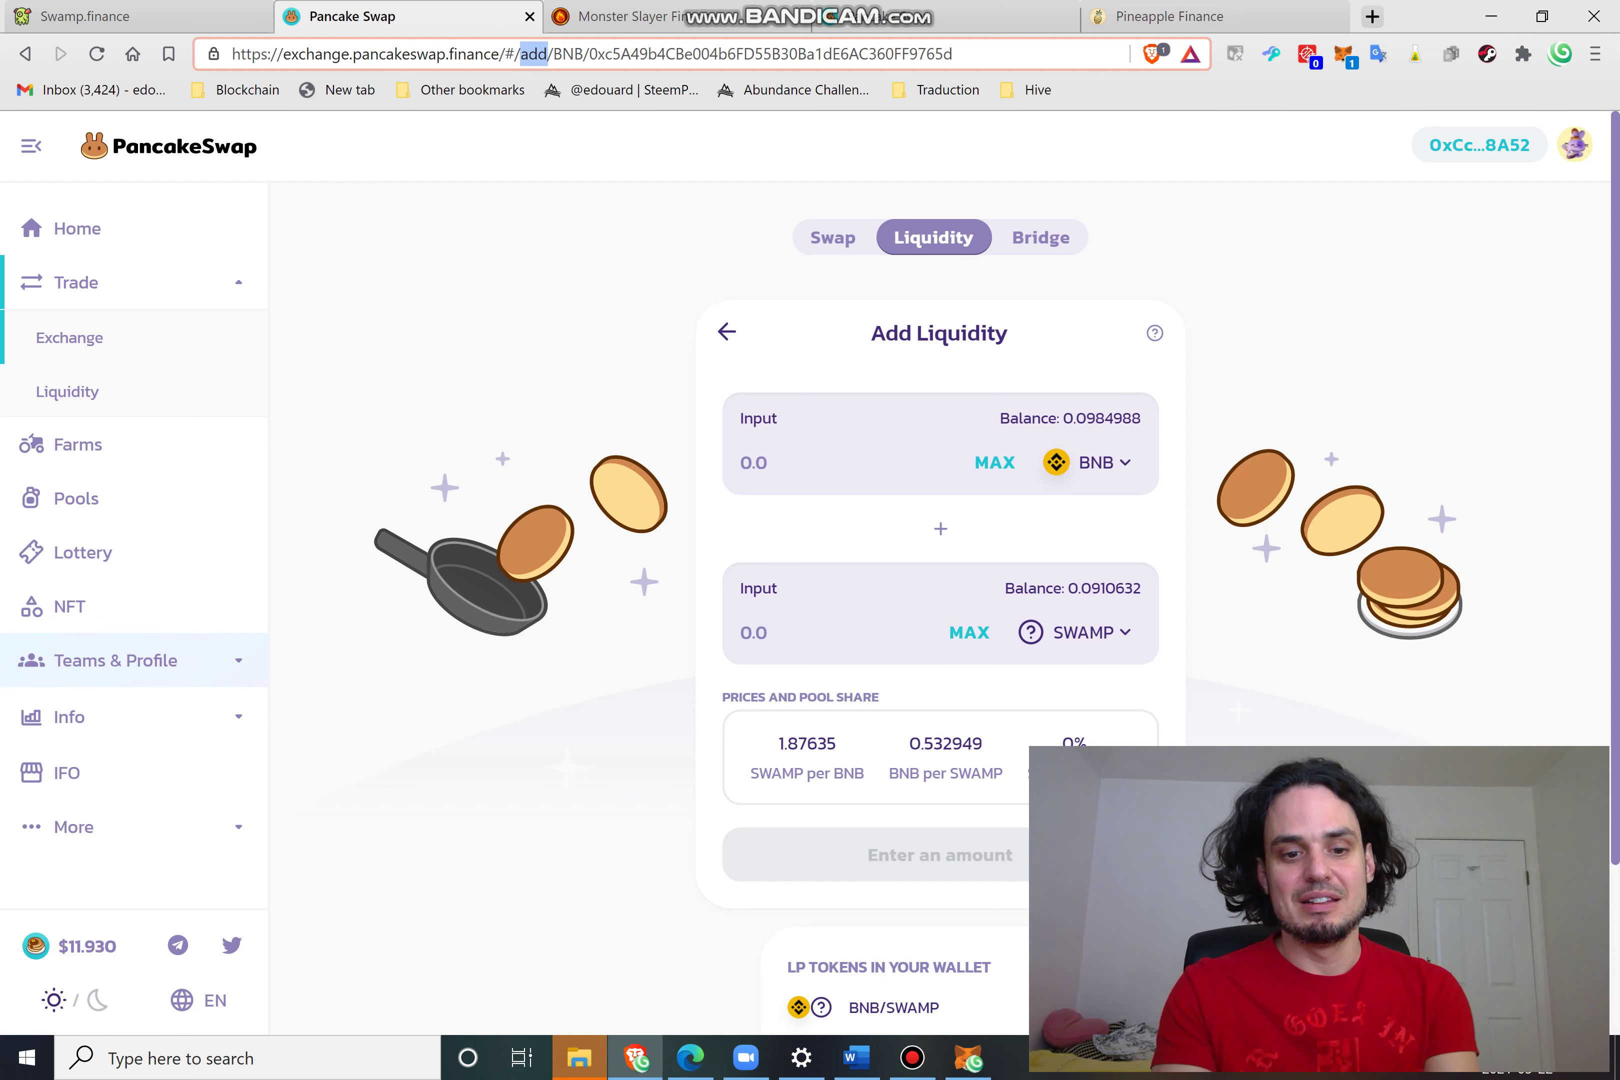
Change 'add' to 'remove' in the address for BNB/SWAMP and slide the removal amount to 100%.
text(remo)
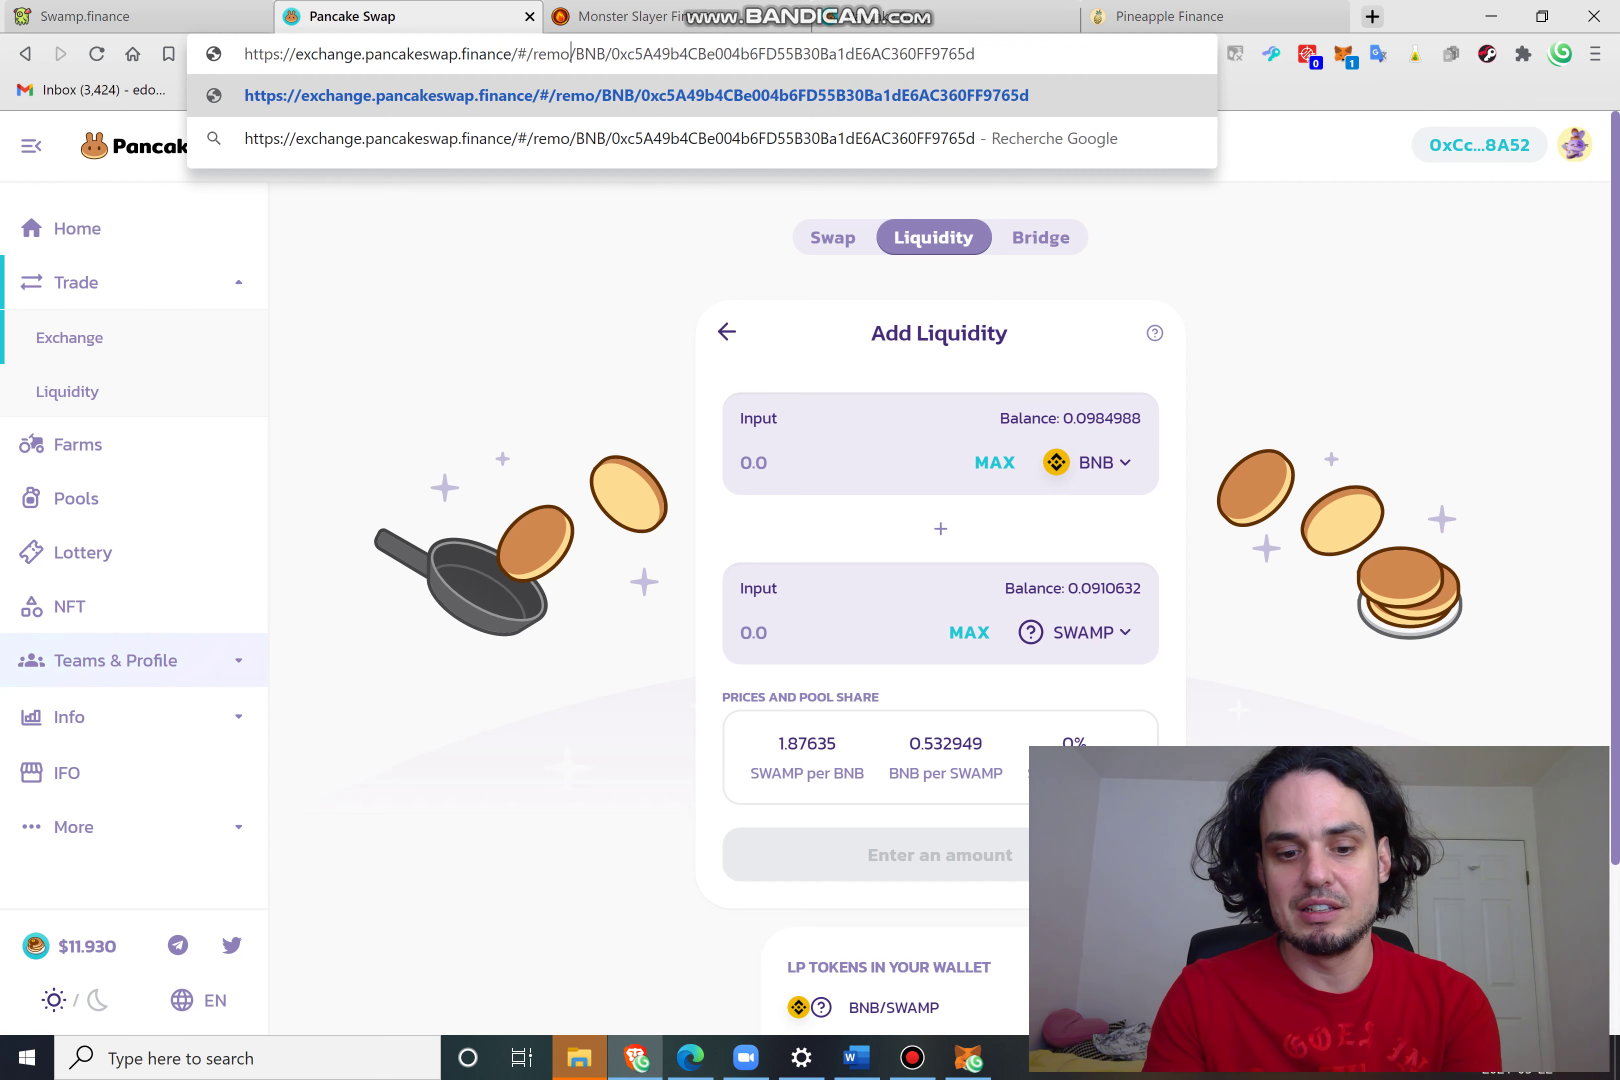
text(ve)
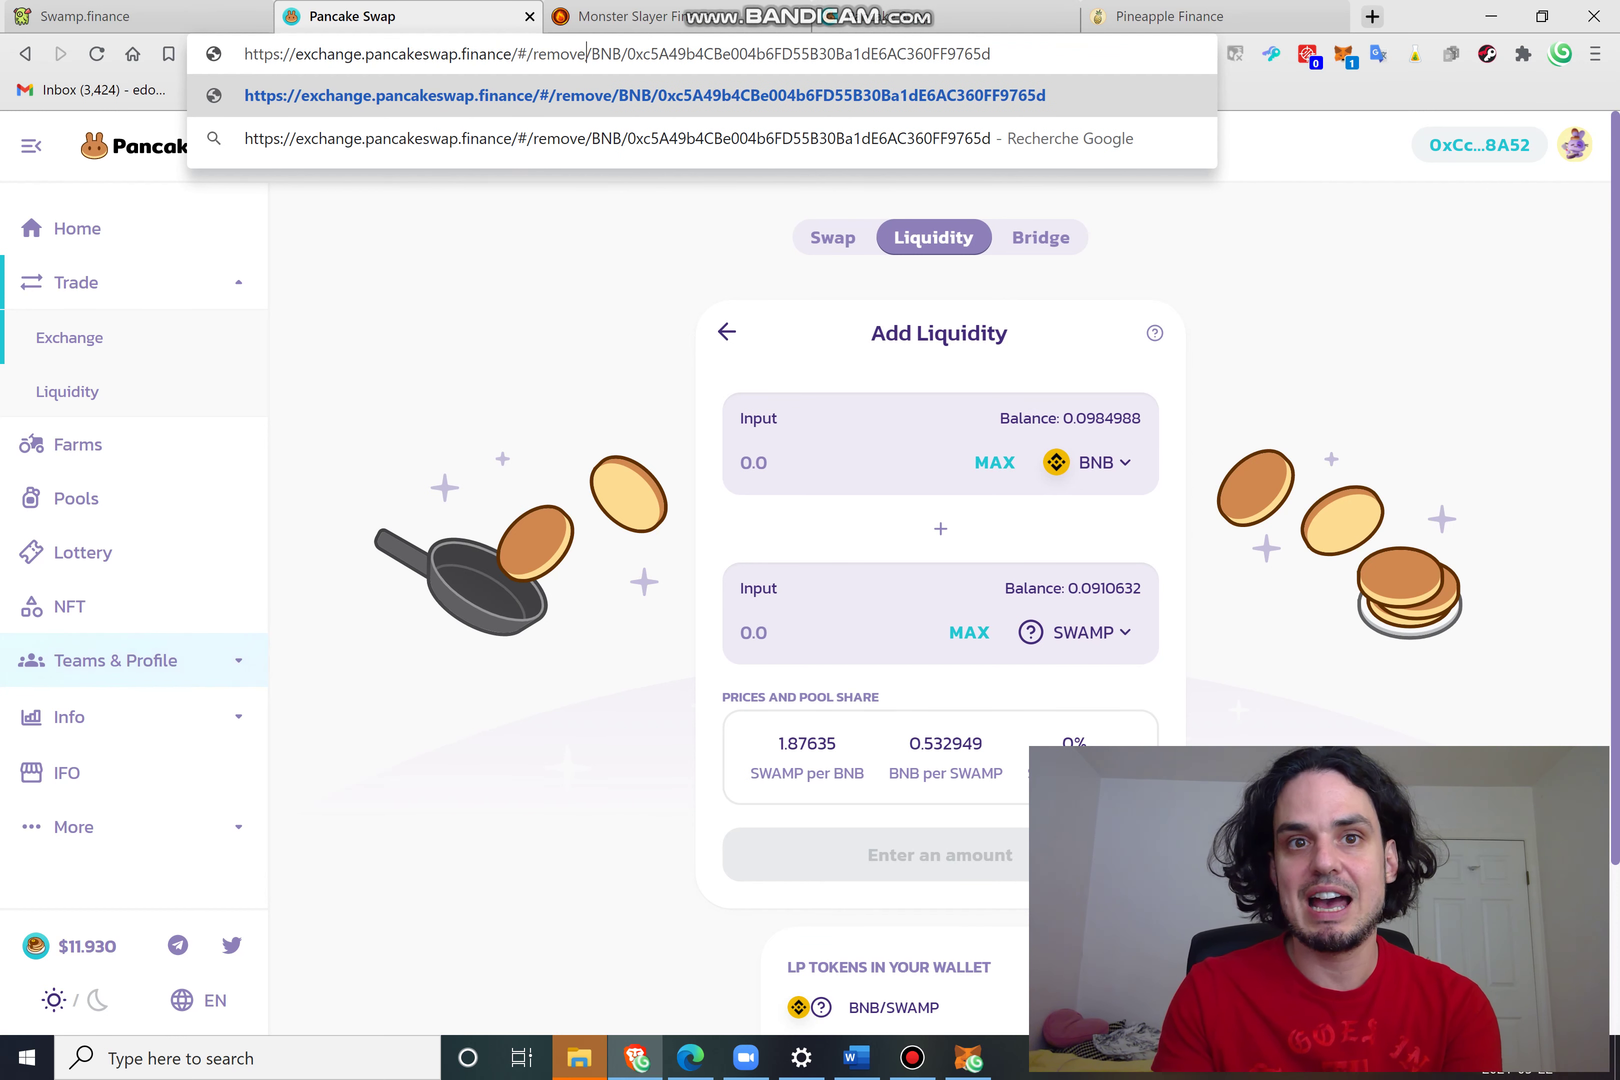
key(Return)
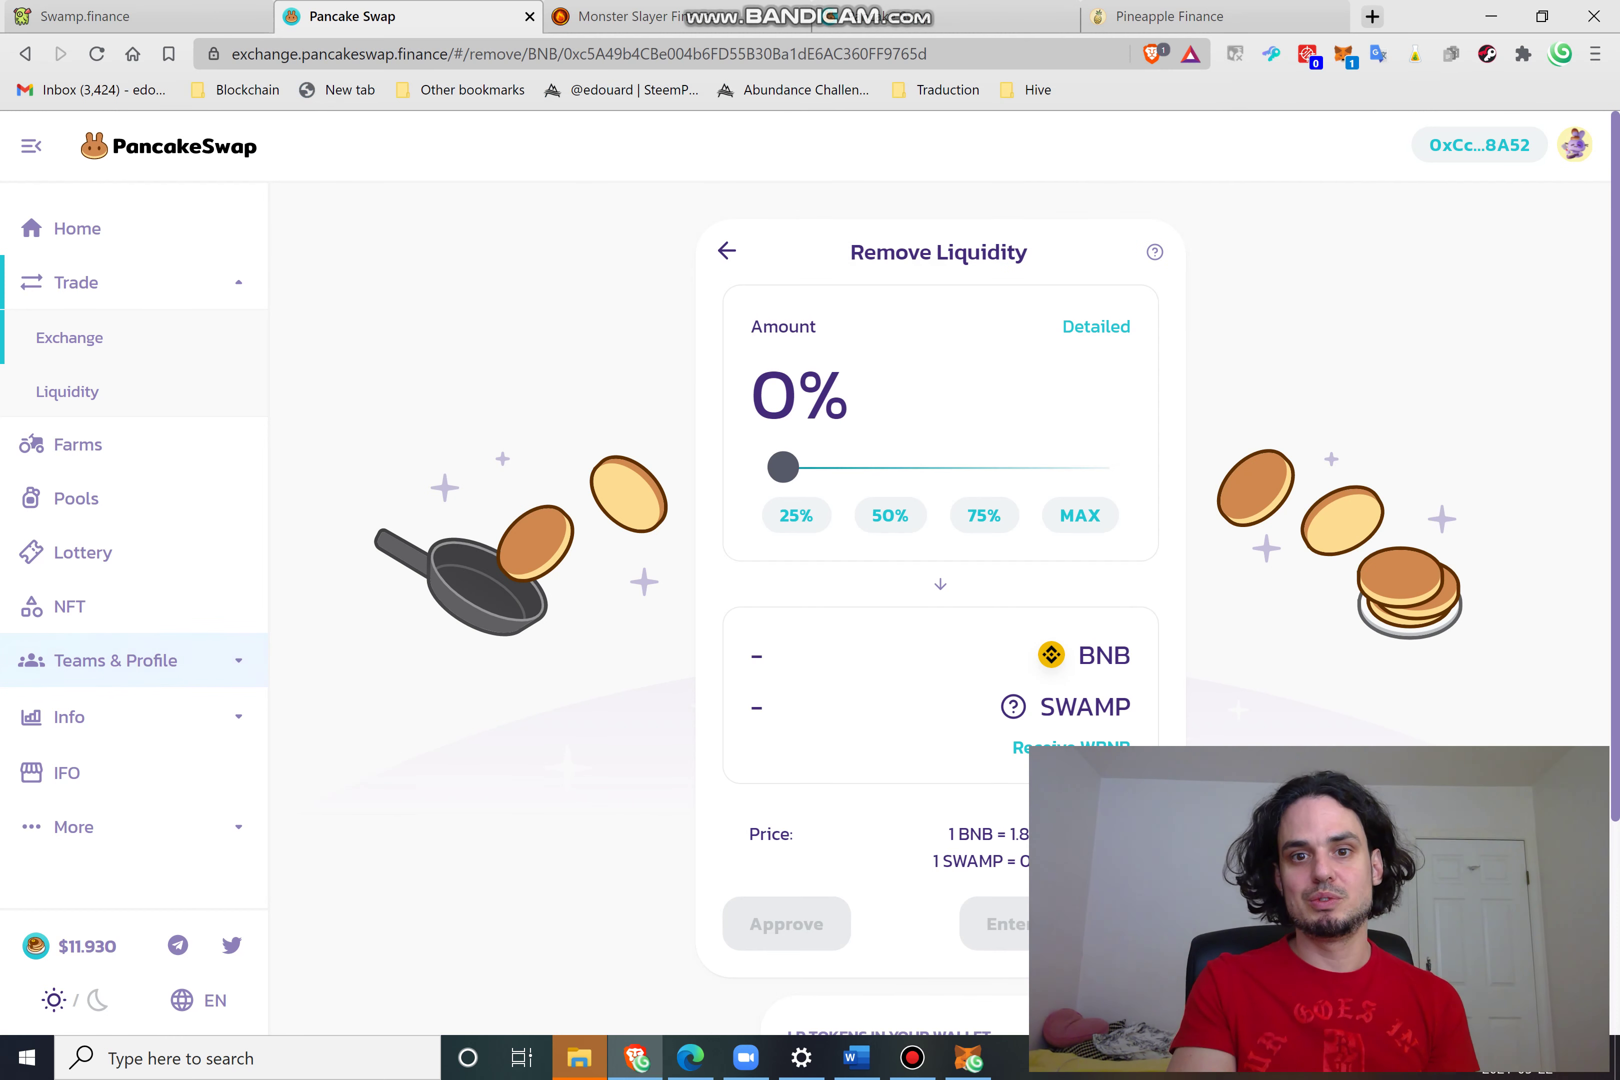
drag(782, 467, 1094, 467)
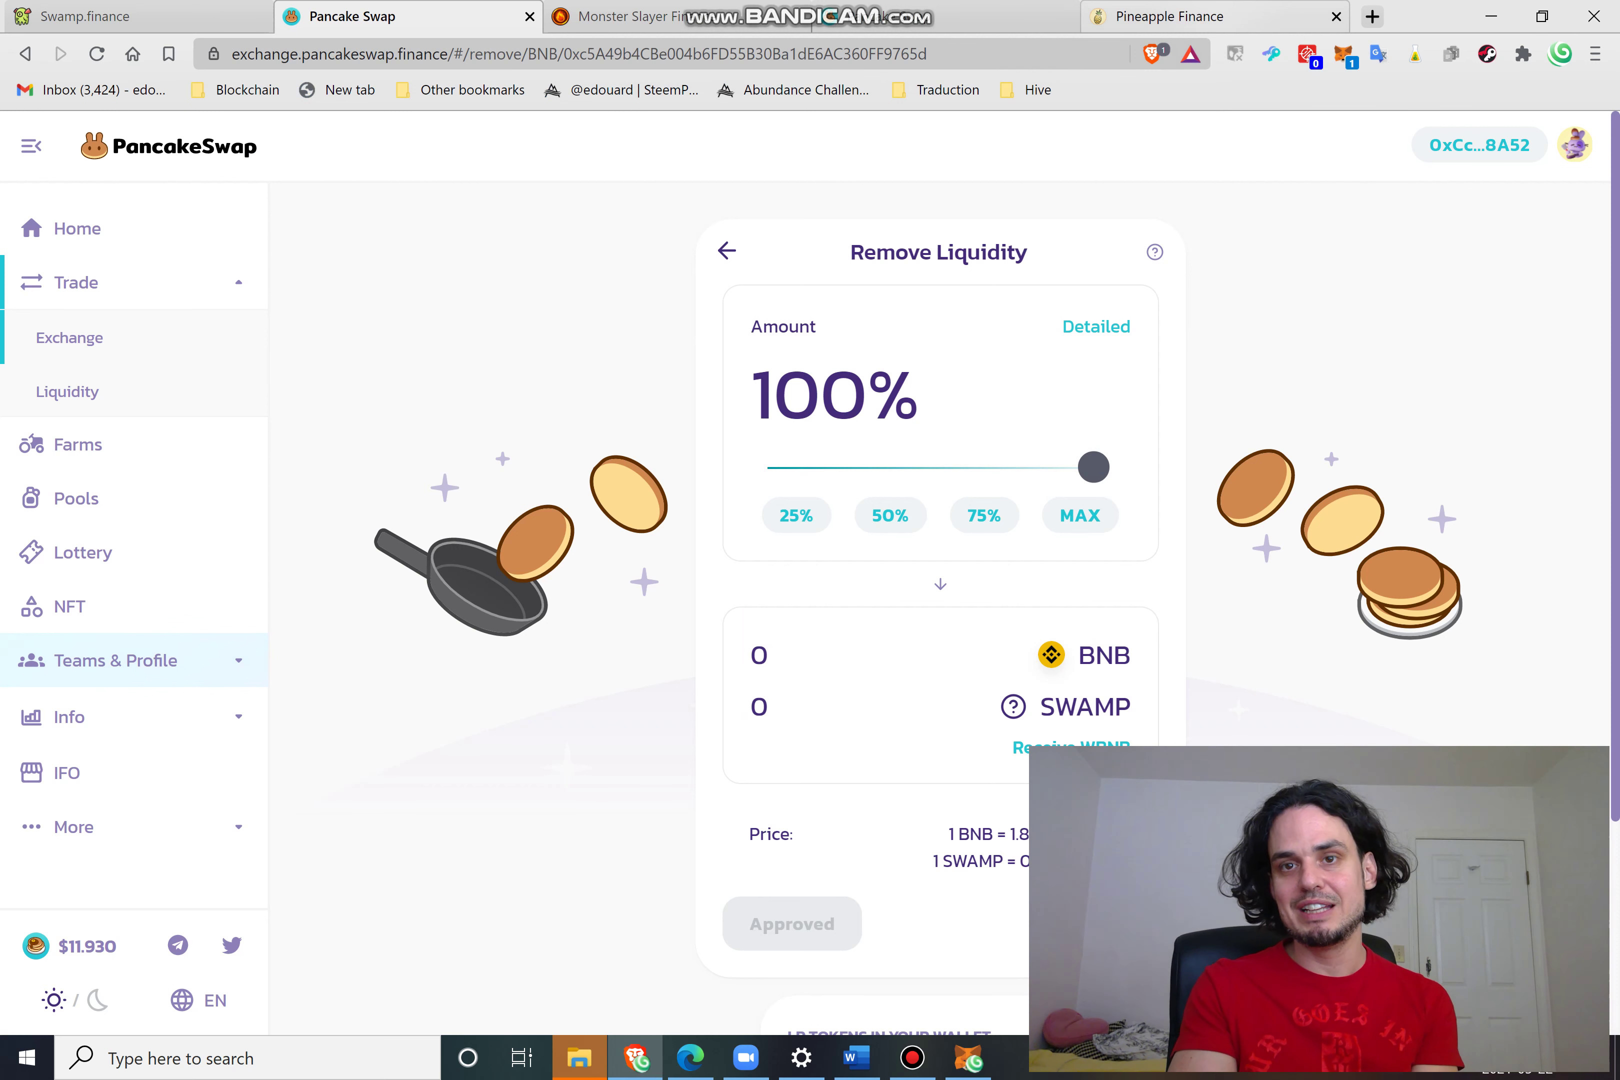
click(1185, 16)
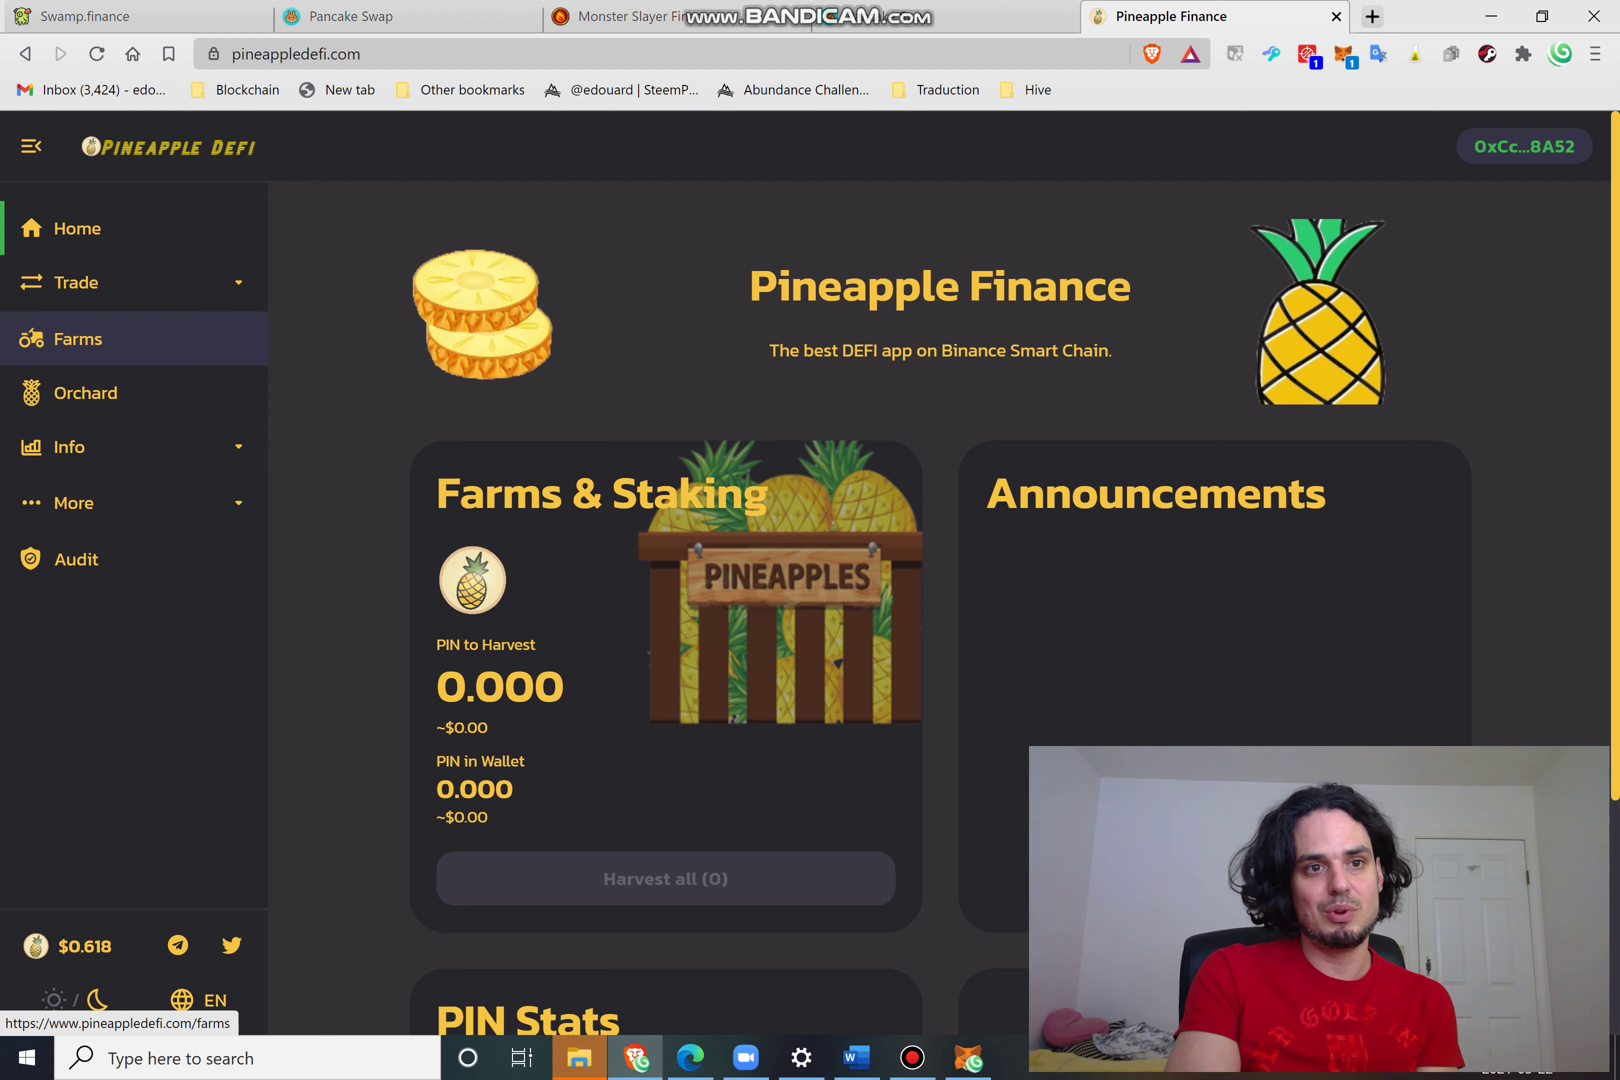
Visit the Orchard pools, return home, and scroll down to the PIN Stats figures.
click(85, 393)
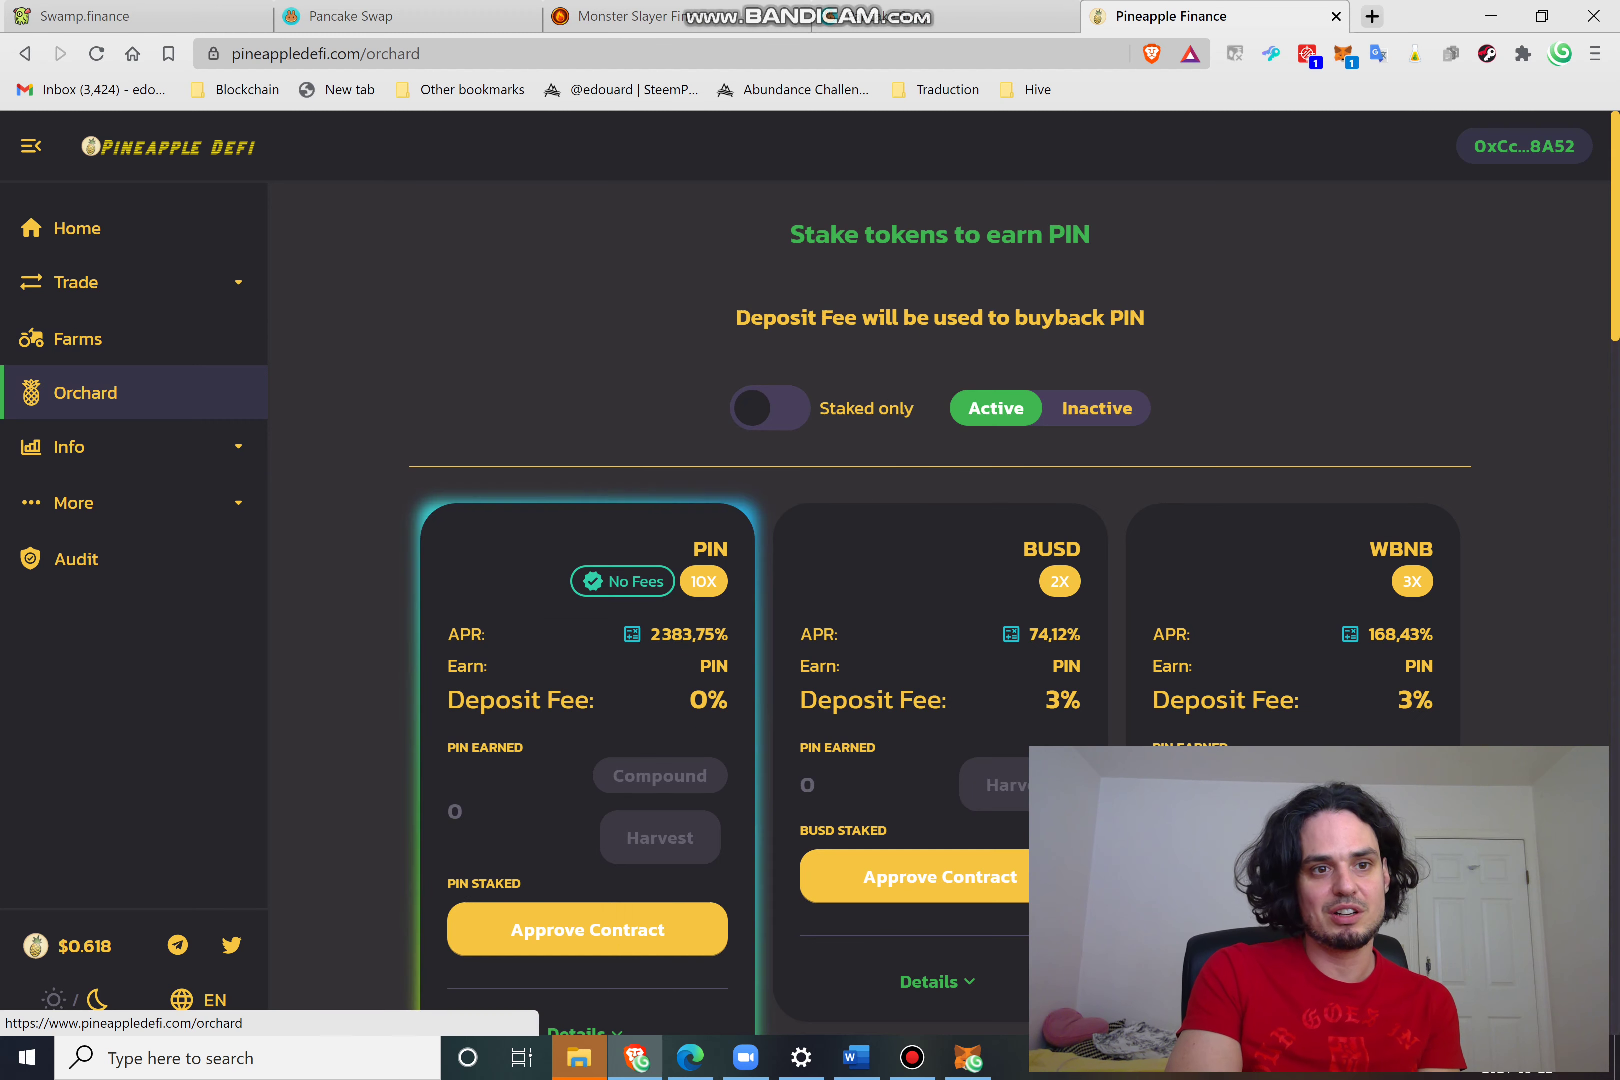
click(77, 229)
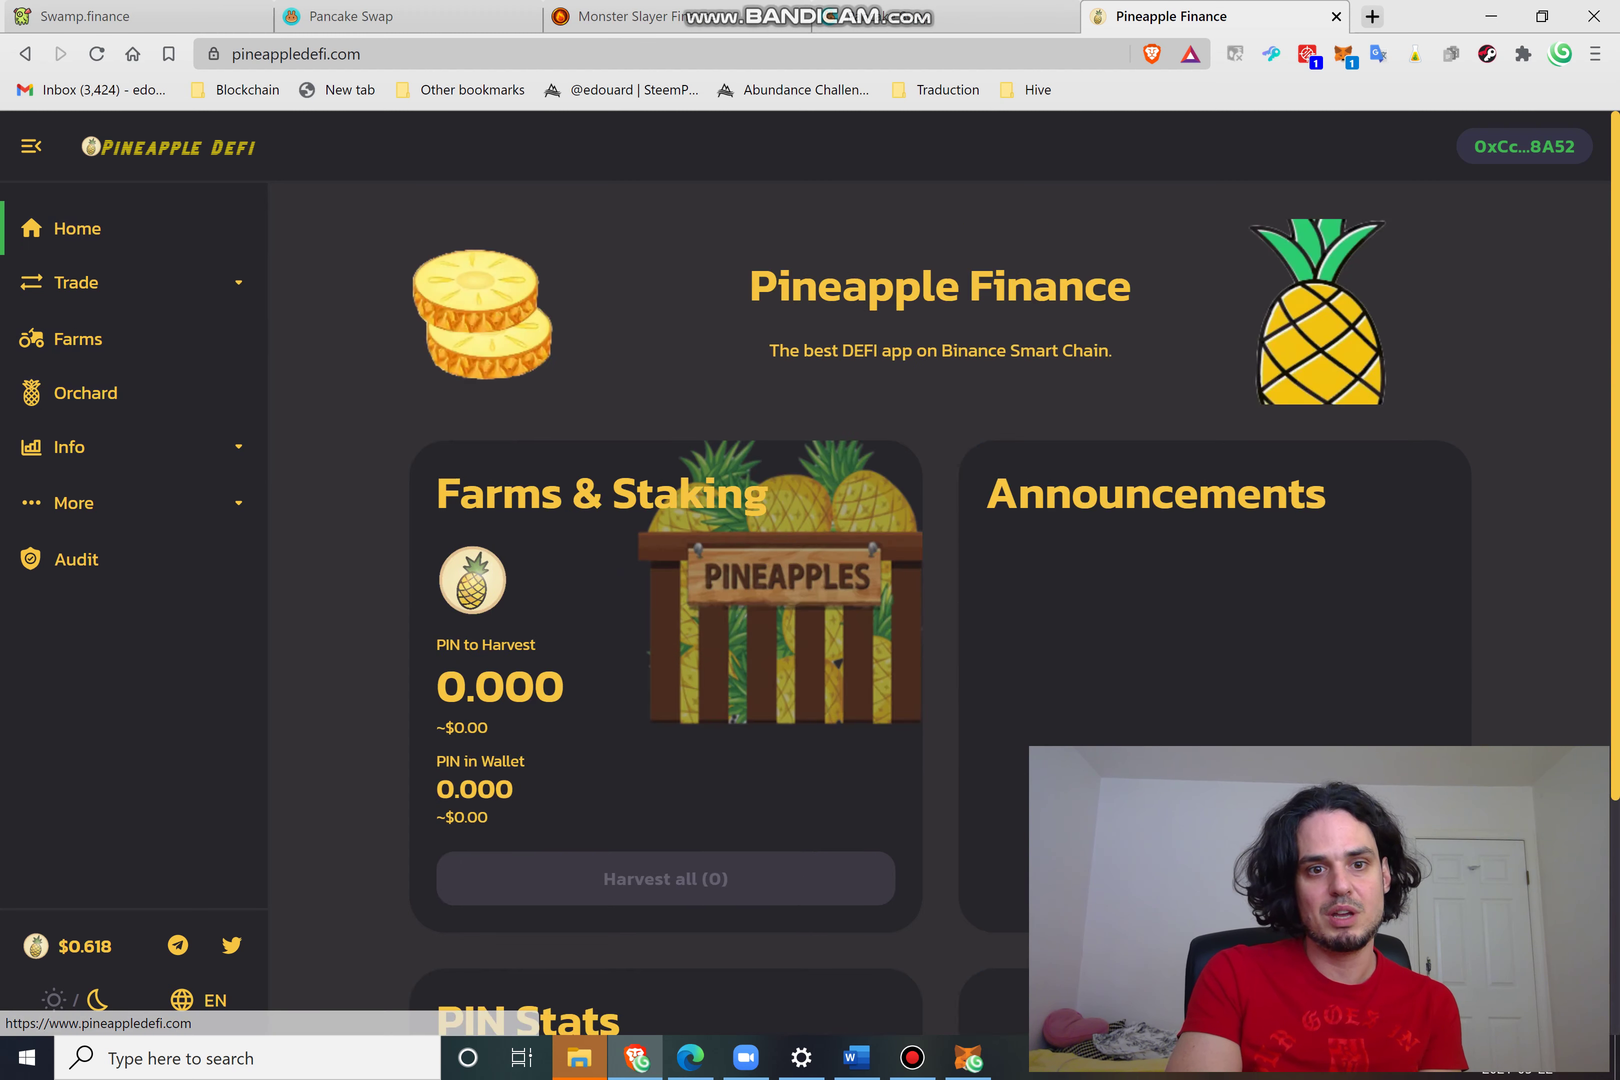
scroll(76, 229, down, 4)
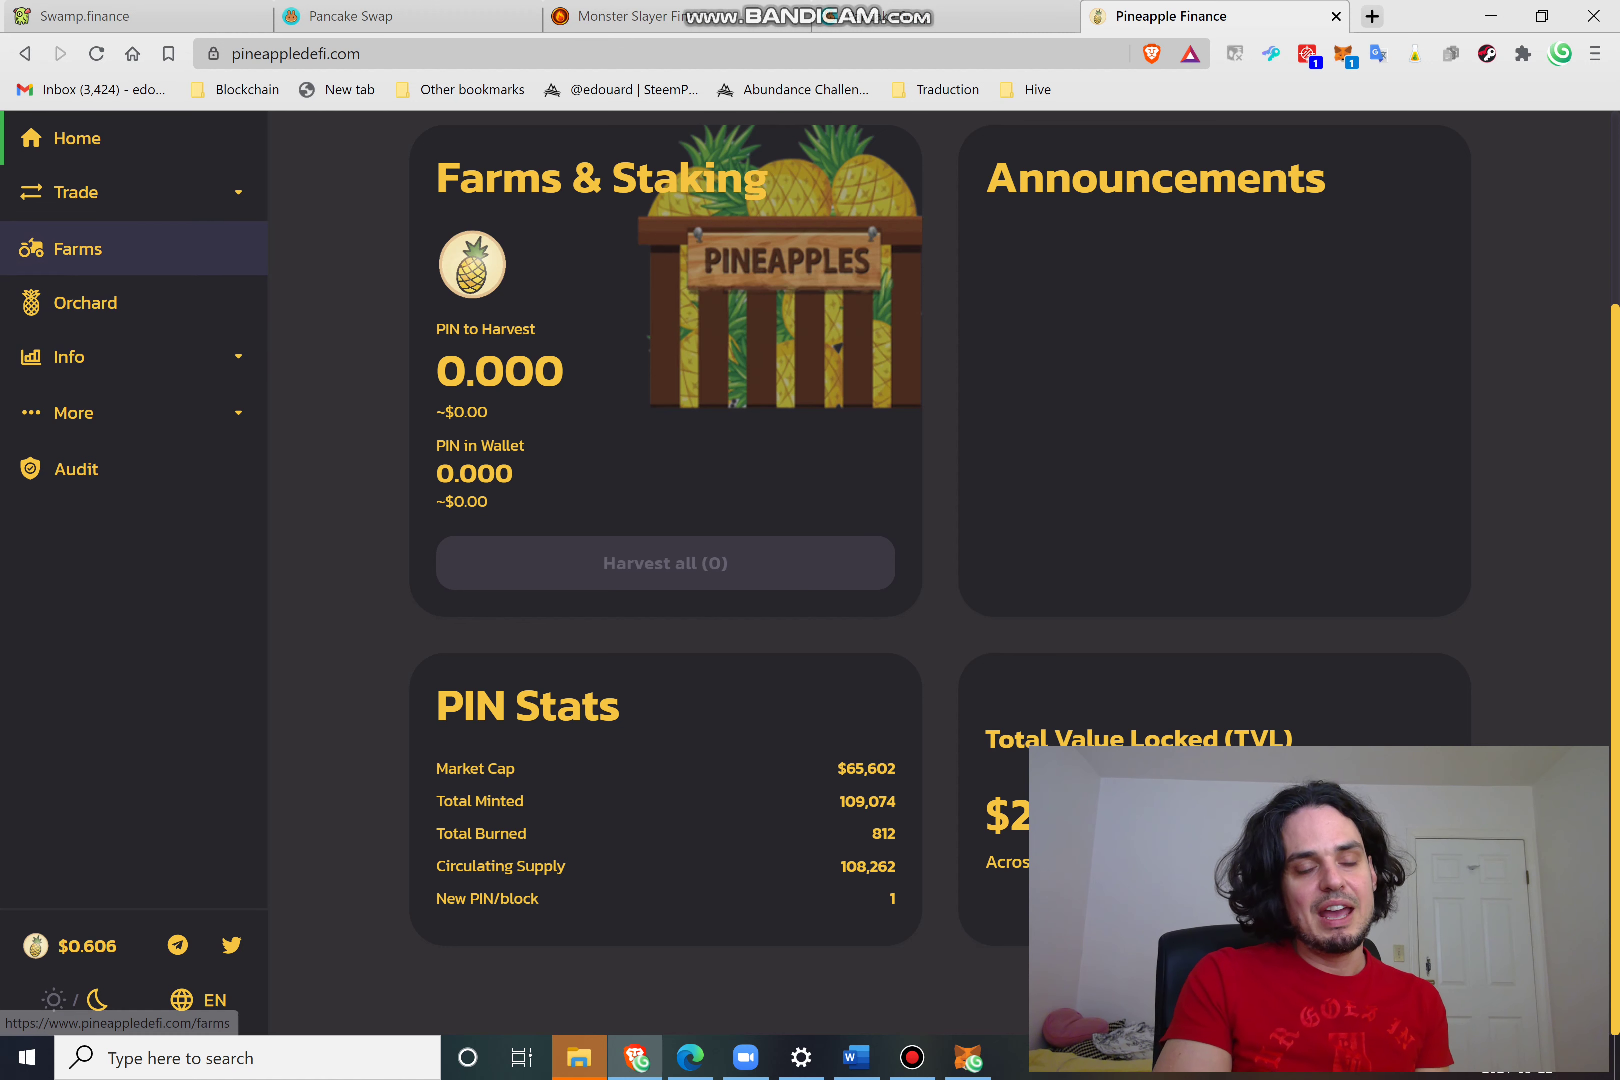
Open the Farms list from Orchard and show the BNB-BUSD LP farm's details.
click(85, 302)
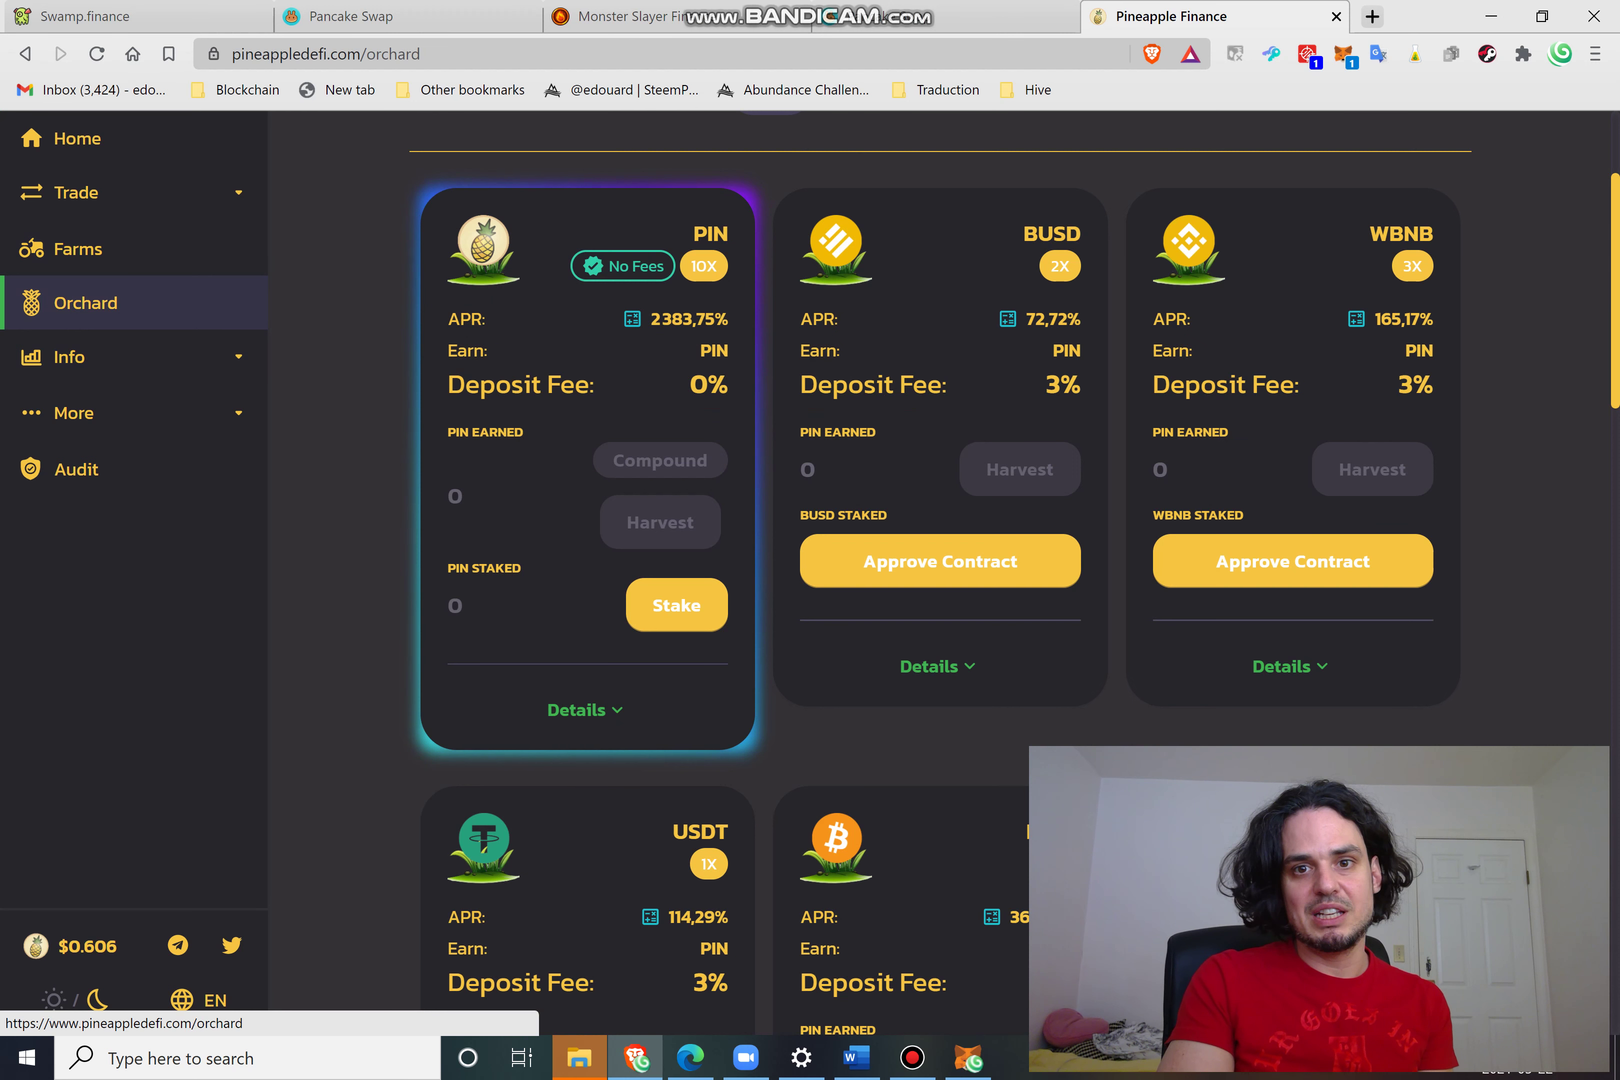
click(78, 248)
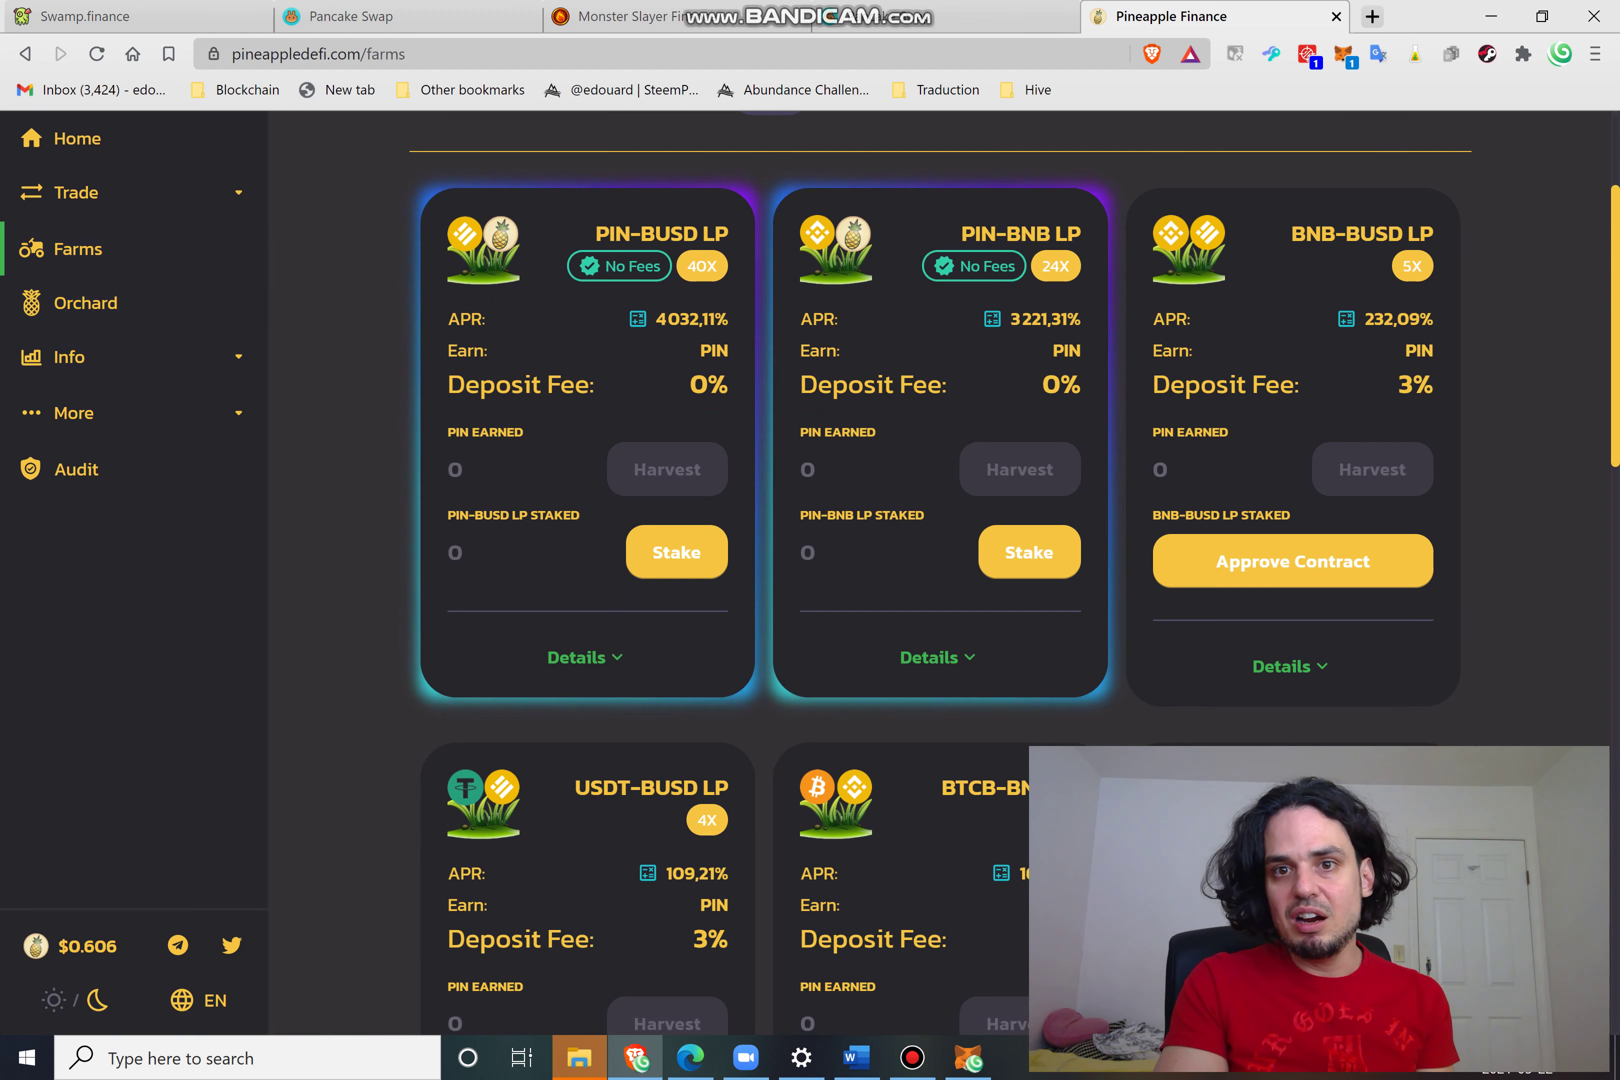
scroll(942, 557, down, 1)
scroll(1290, 557, down, 1)
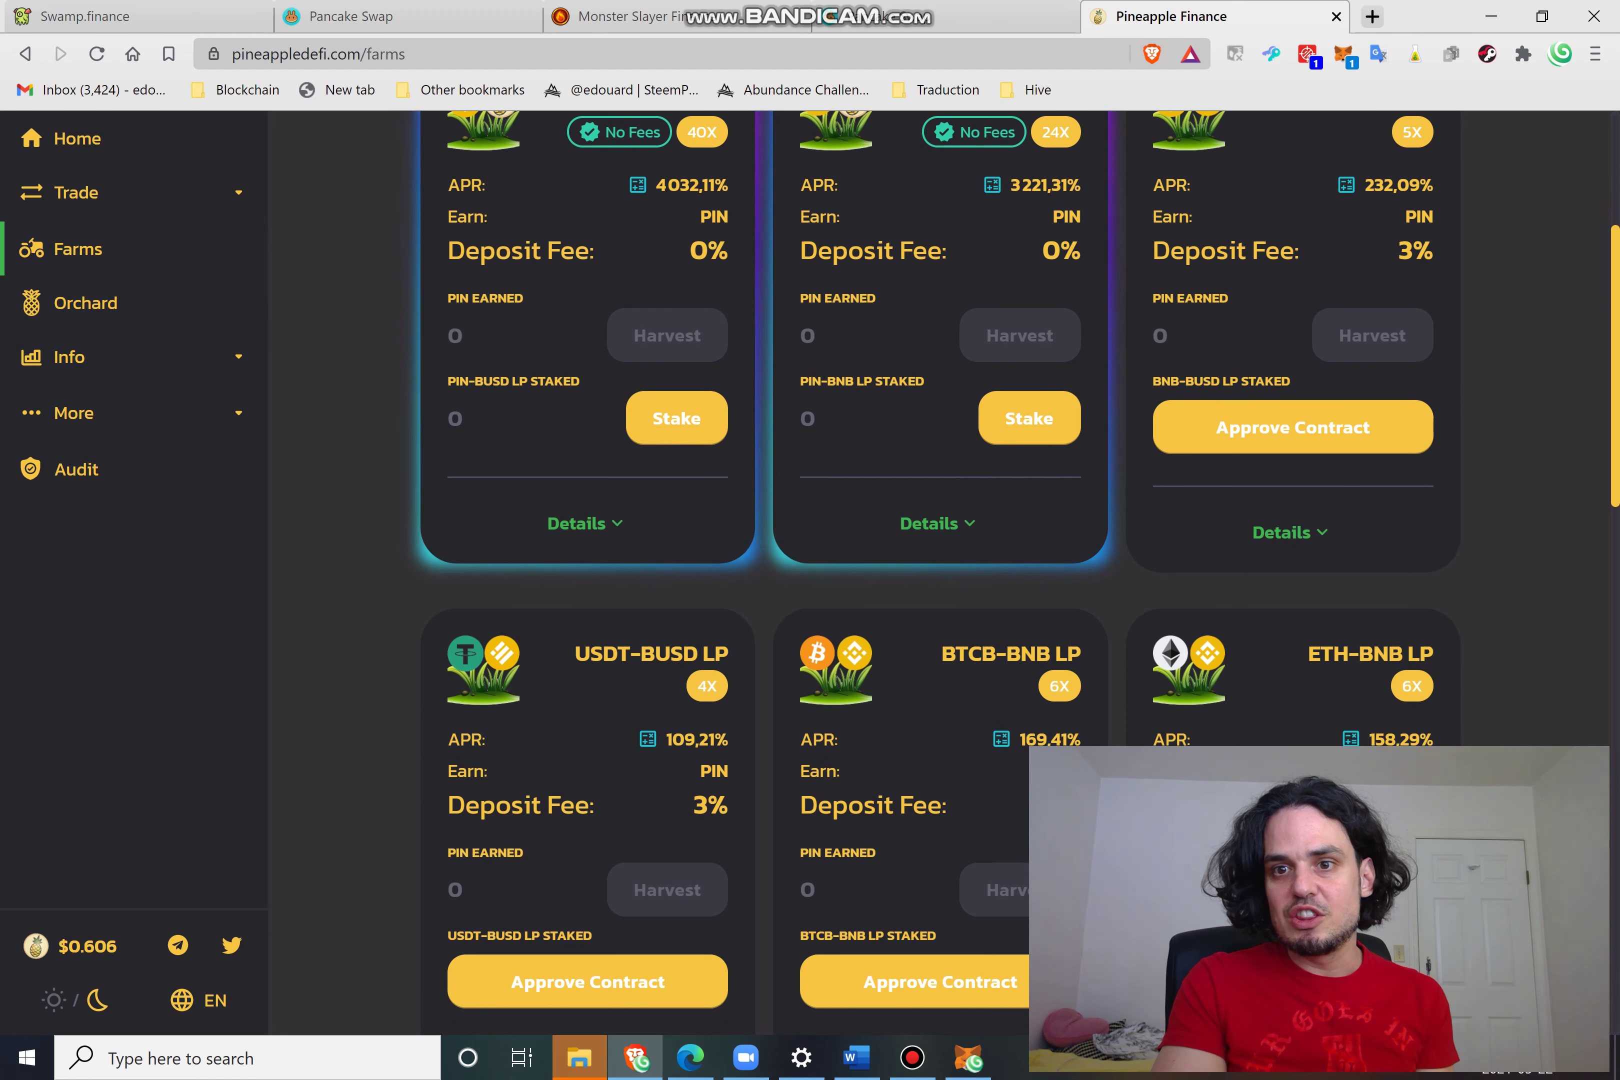
click(1289, 533)
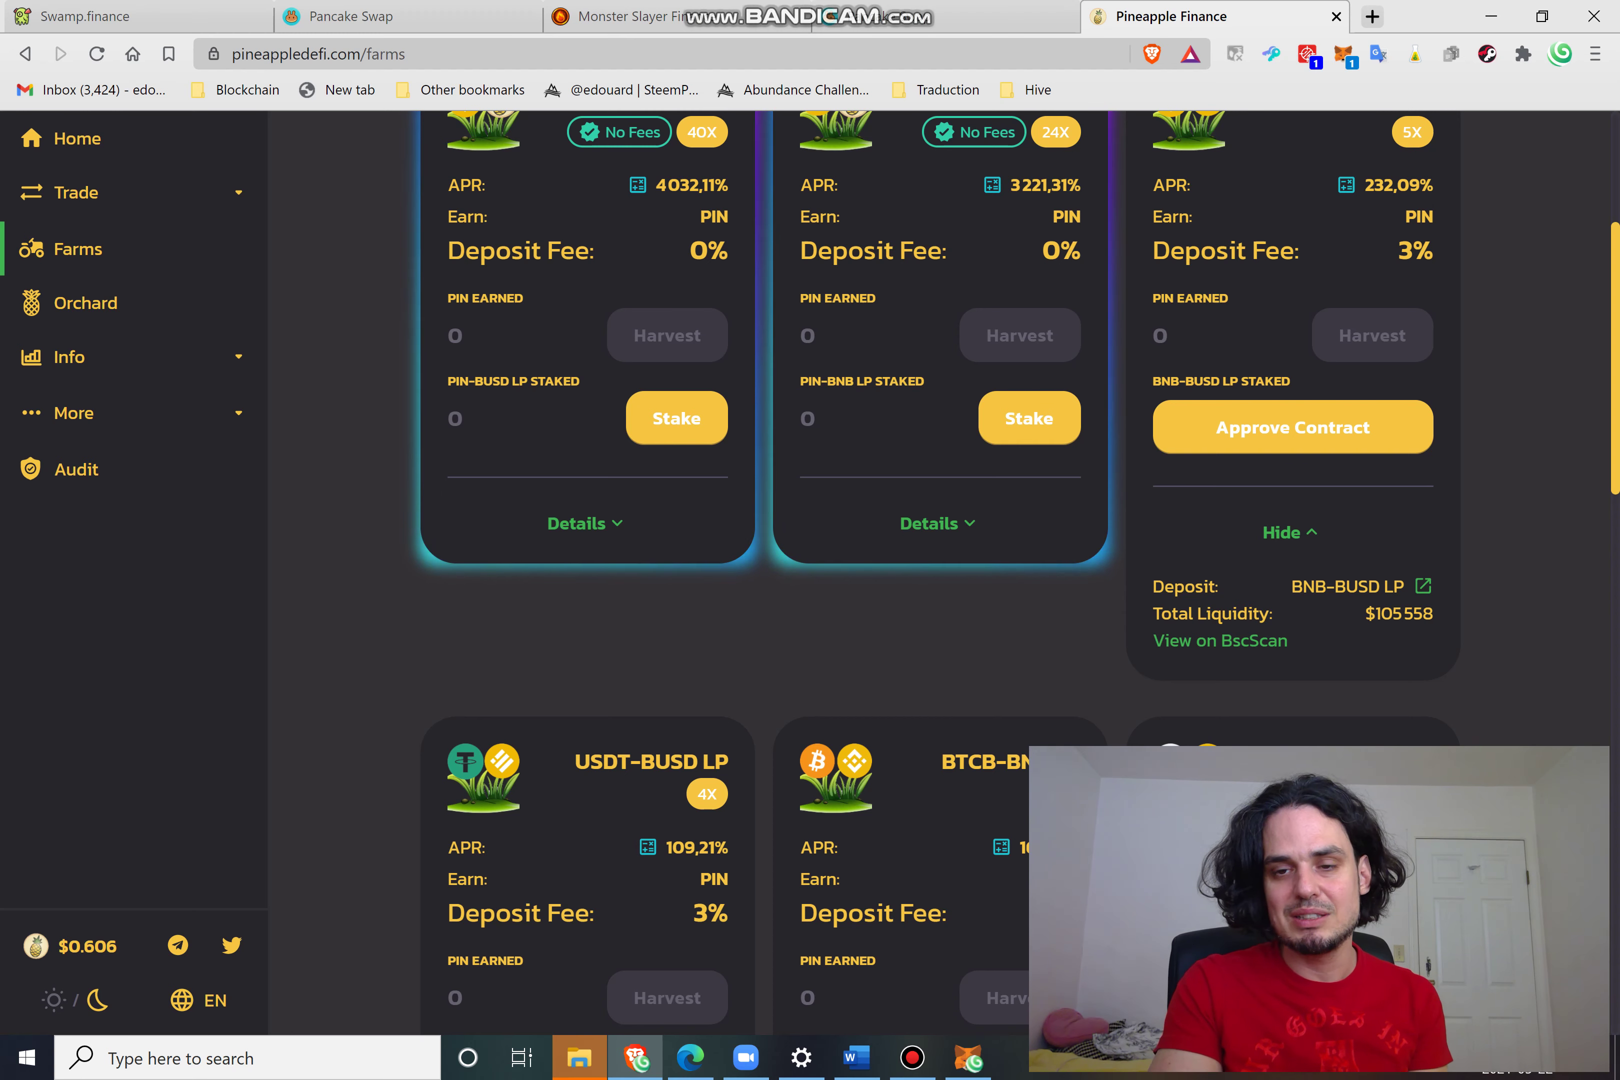
Show the USDT-BUSD LP farm's deposit and liquidity details, then scroll back to the top.
scroll(934, 572, down, 3)
scroll(1293, 627, down, 5)
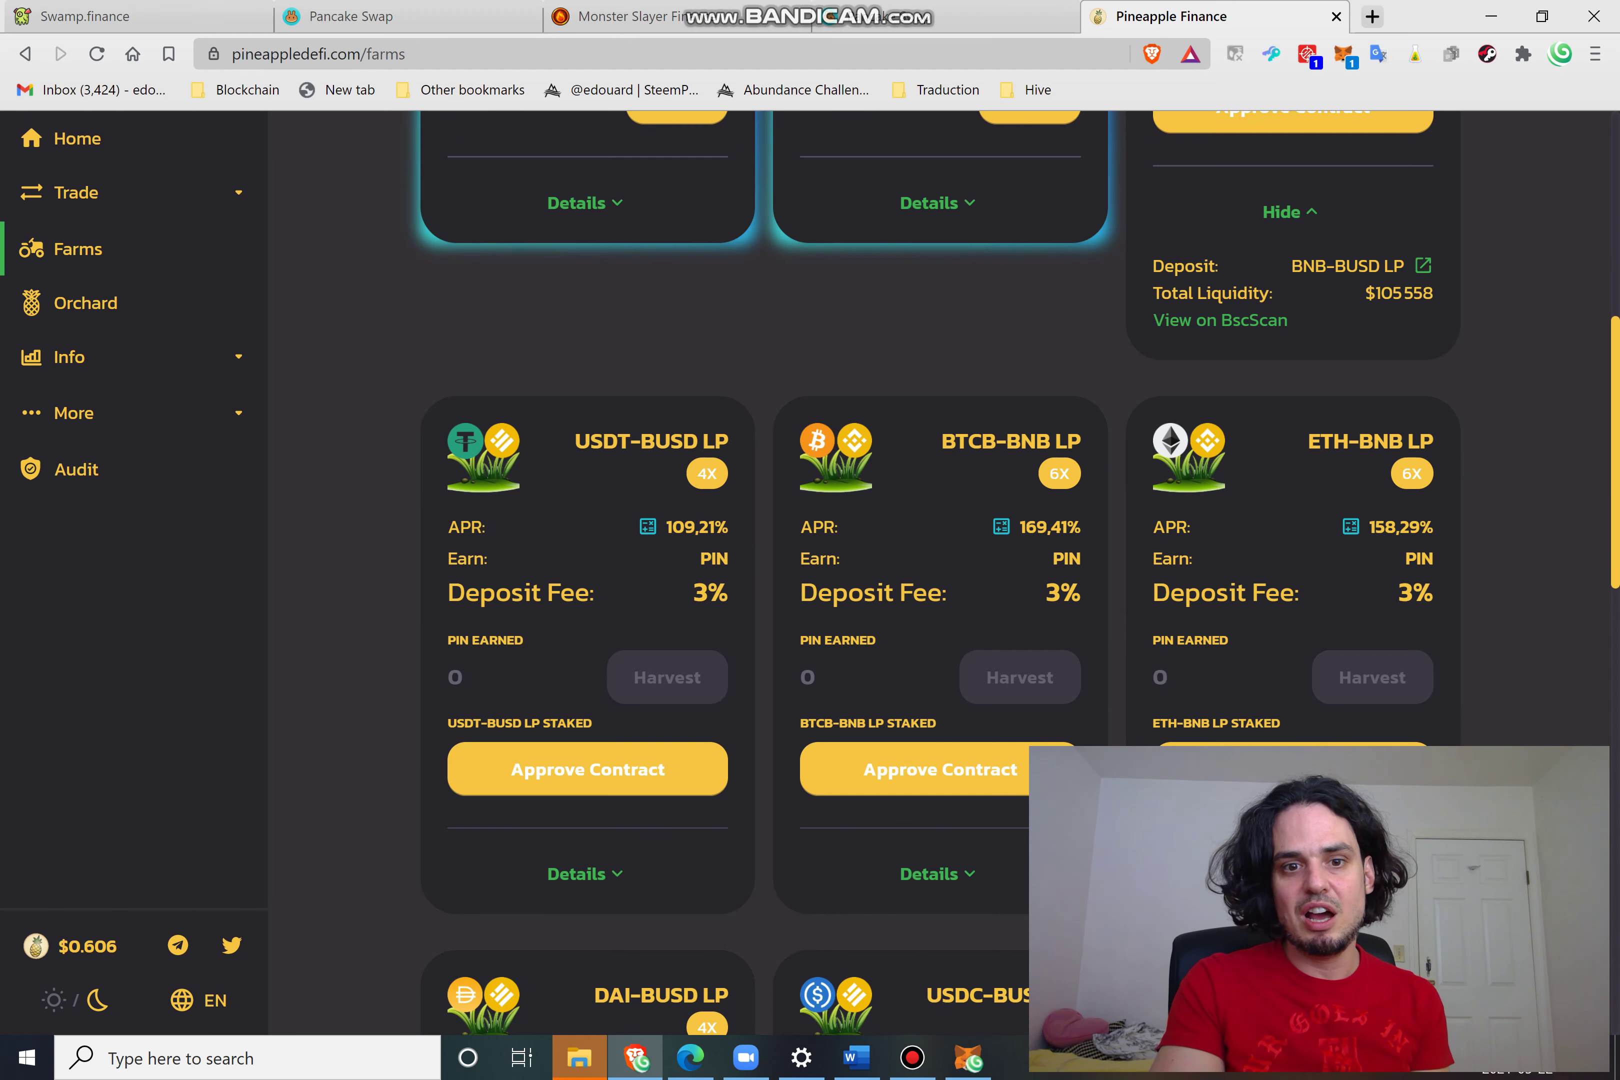
scroll(1293, 627, down, 2)
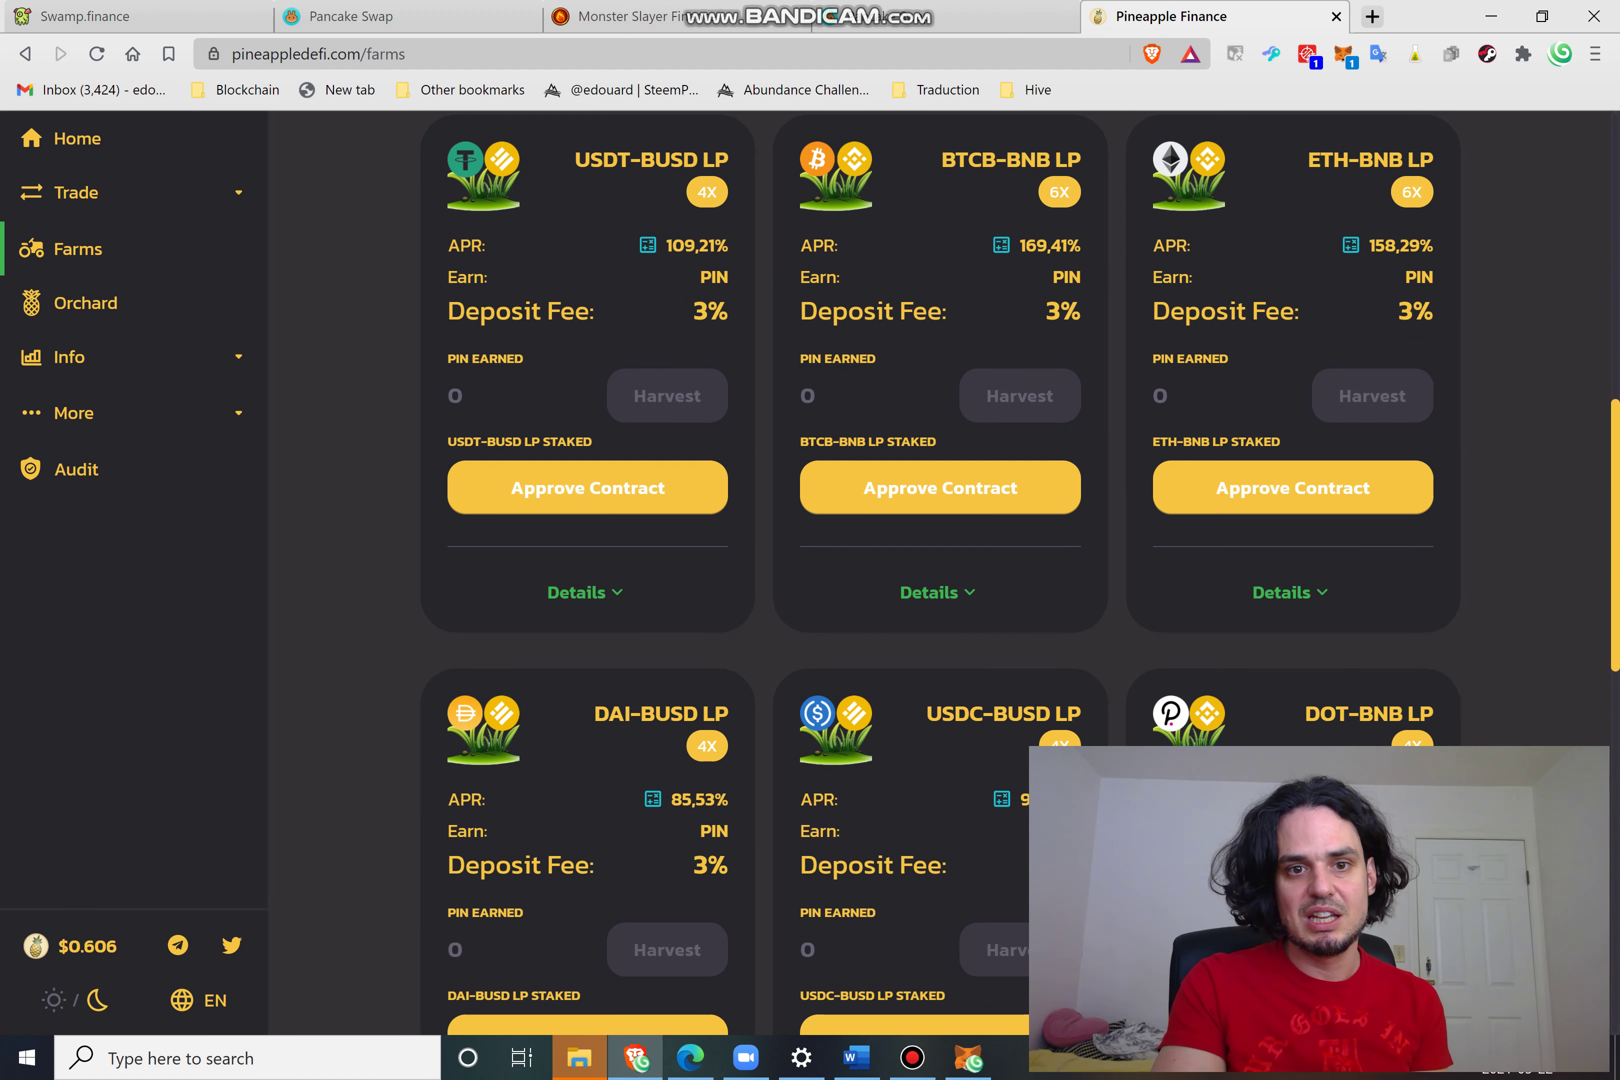
click(584, 592)
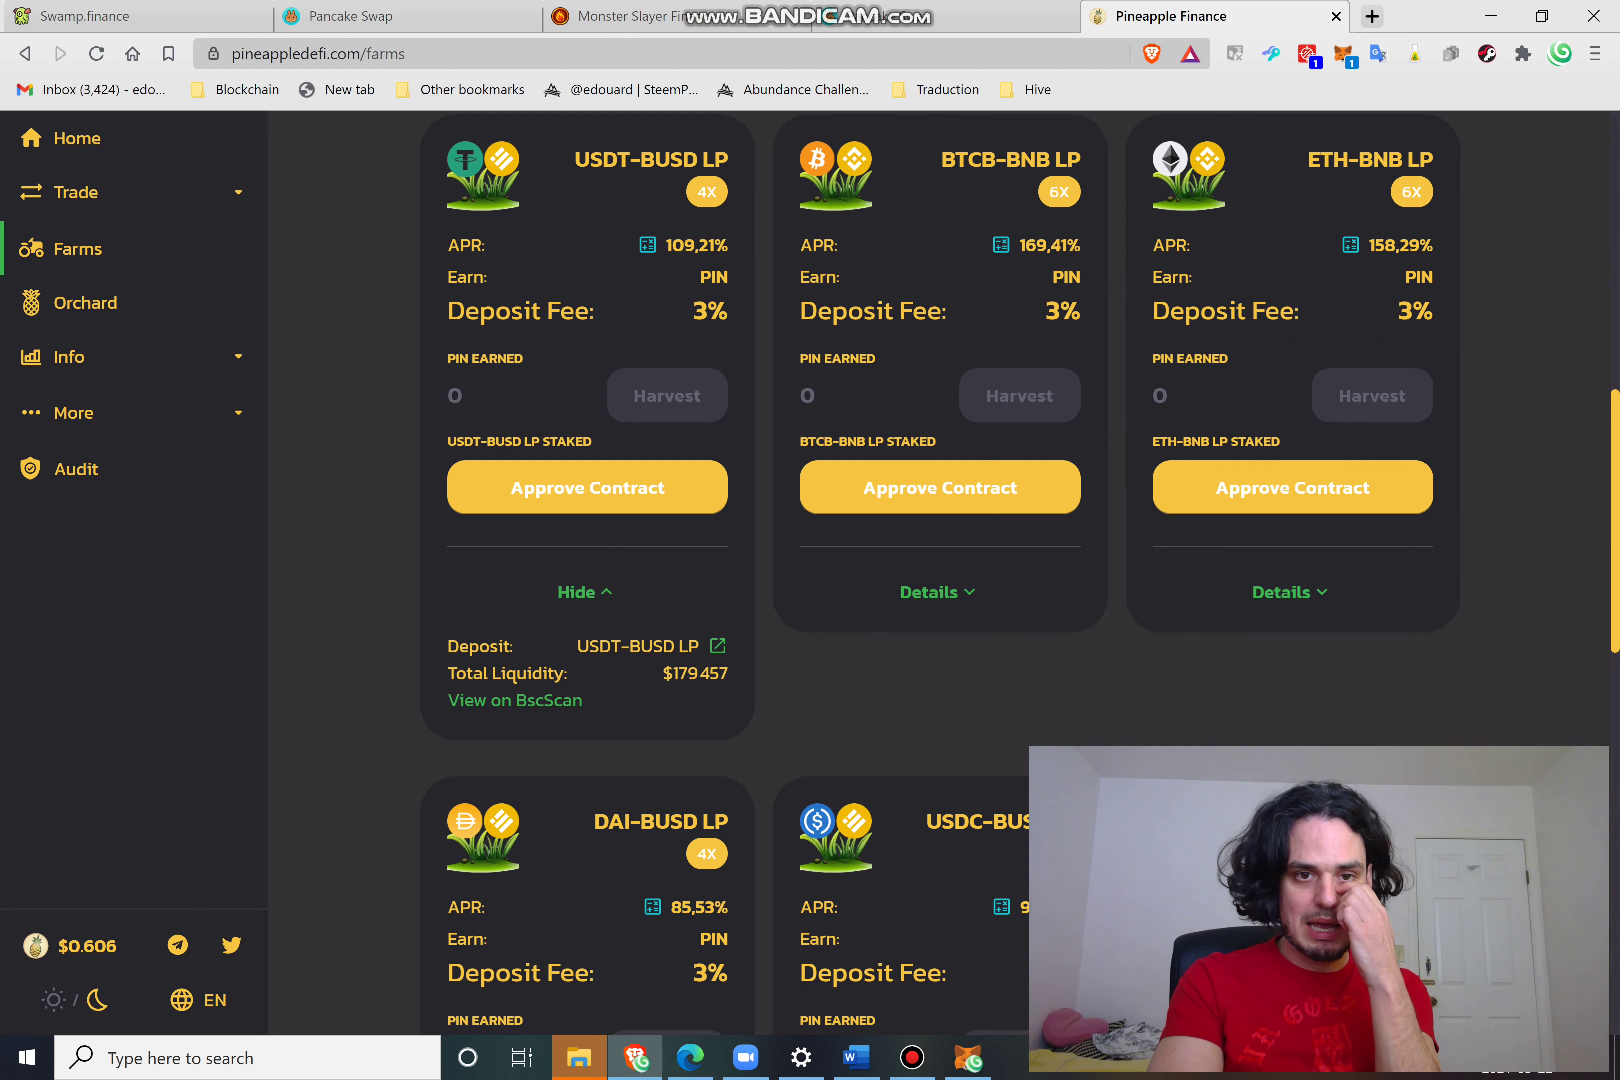
scroll(934, 558, up, 8)
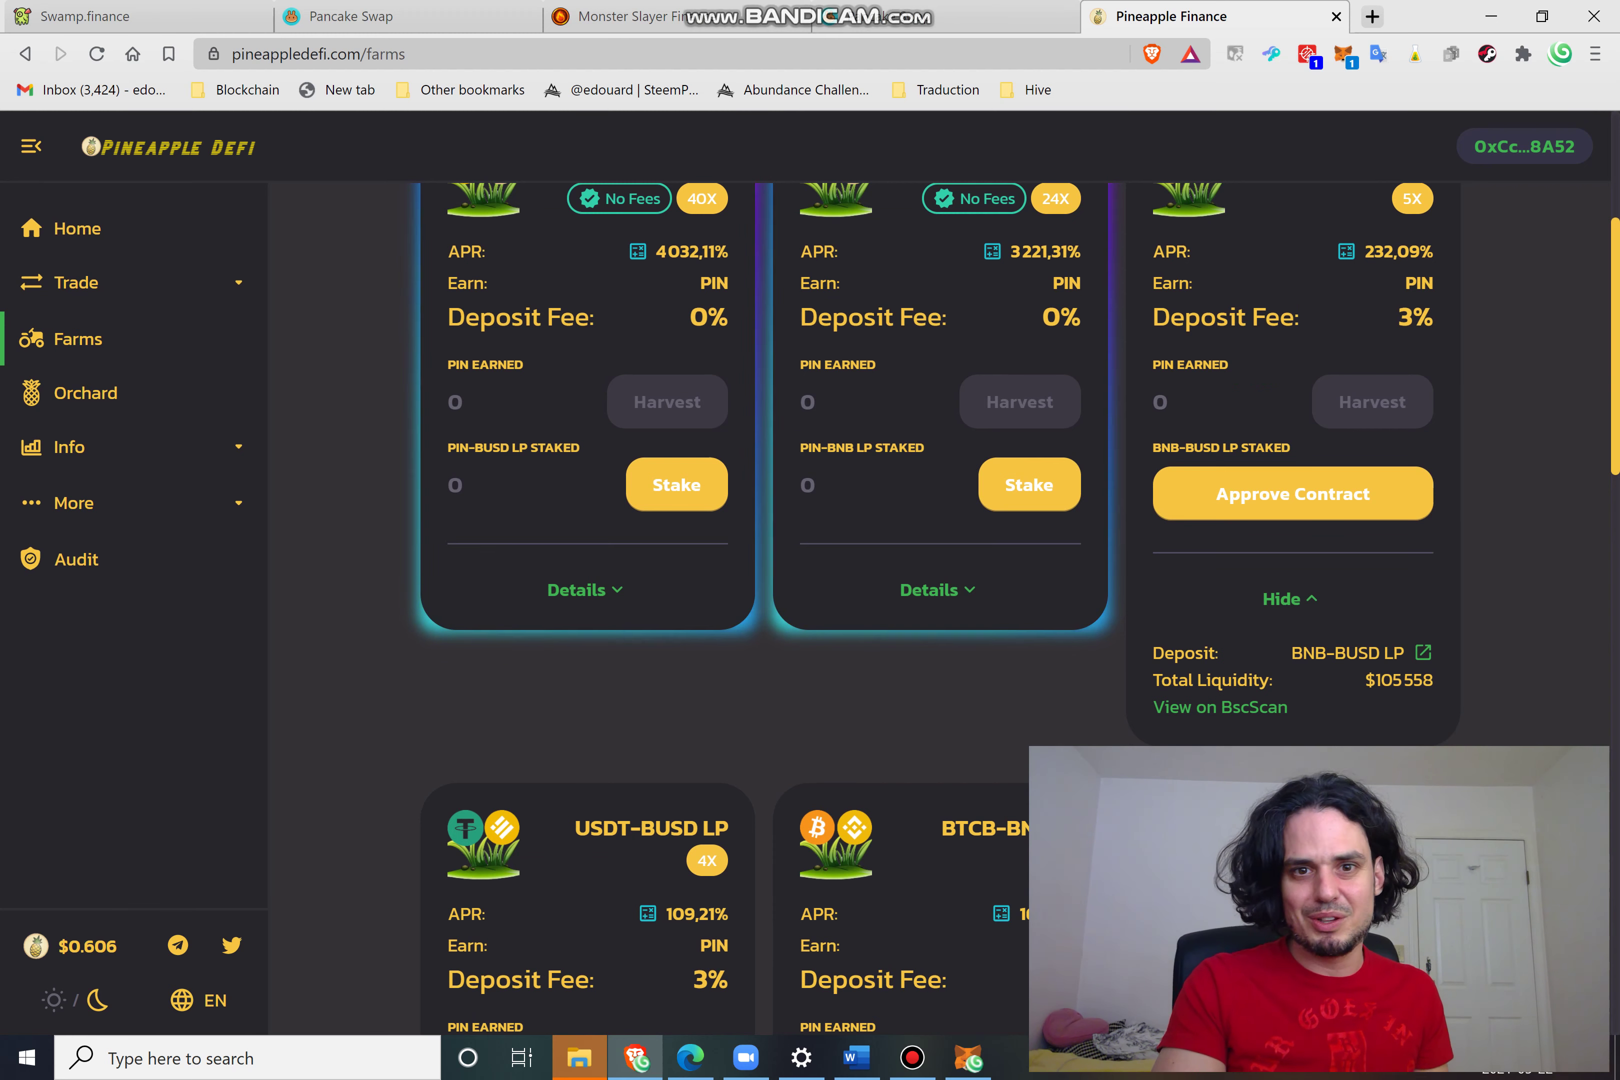
scroll(934, 558, up, 4)
scroll(935, 557, up, 1)
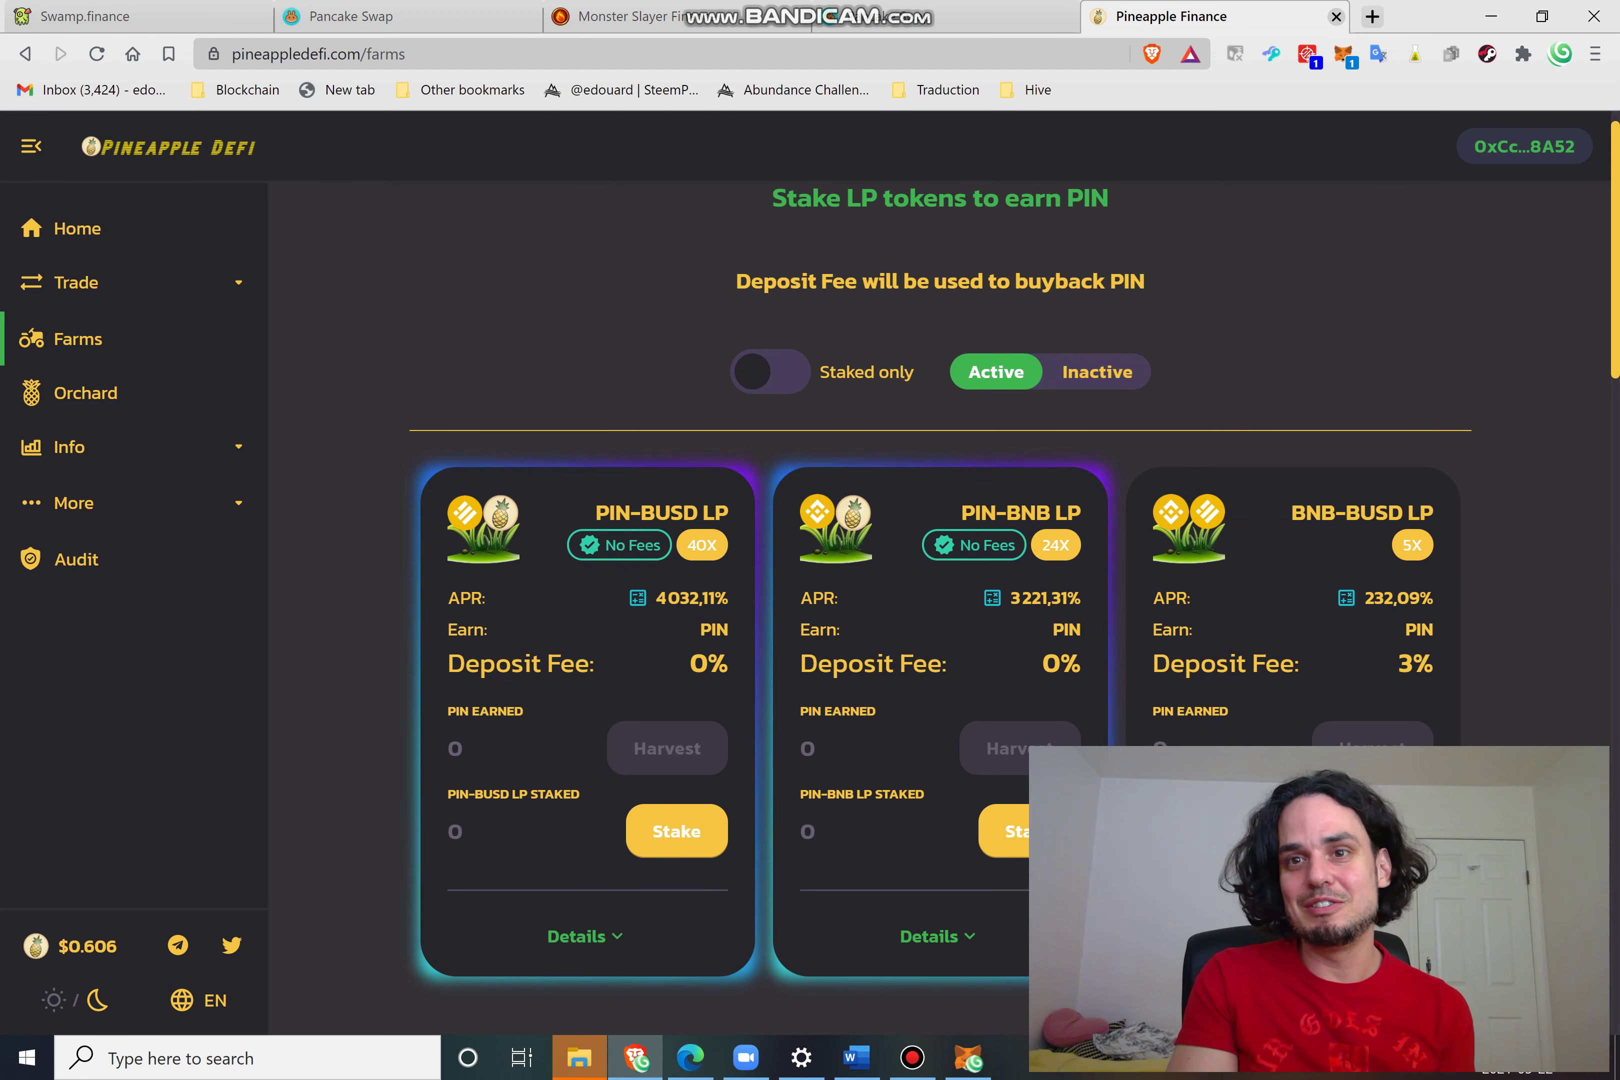
Close the Pineapple Finance tab to return to the BNB-to-MSC swap on PancakeSwap.
key(ctrl+w)
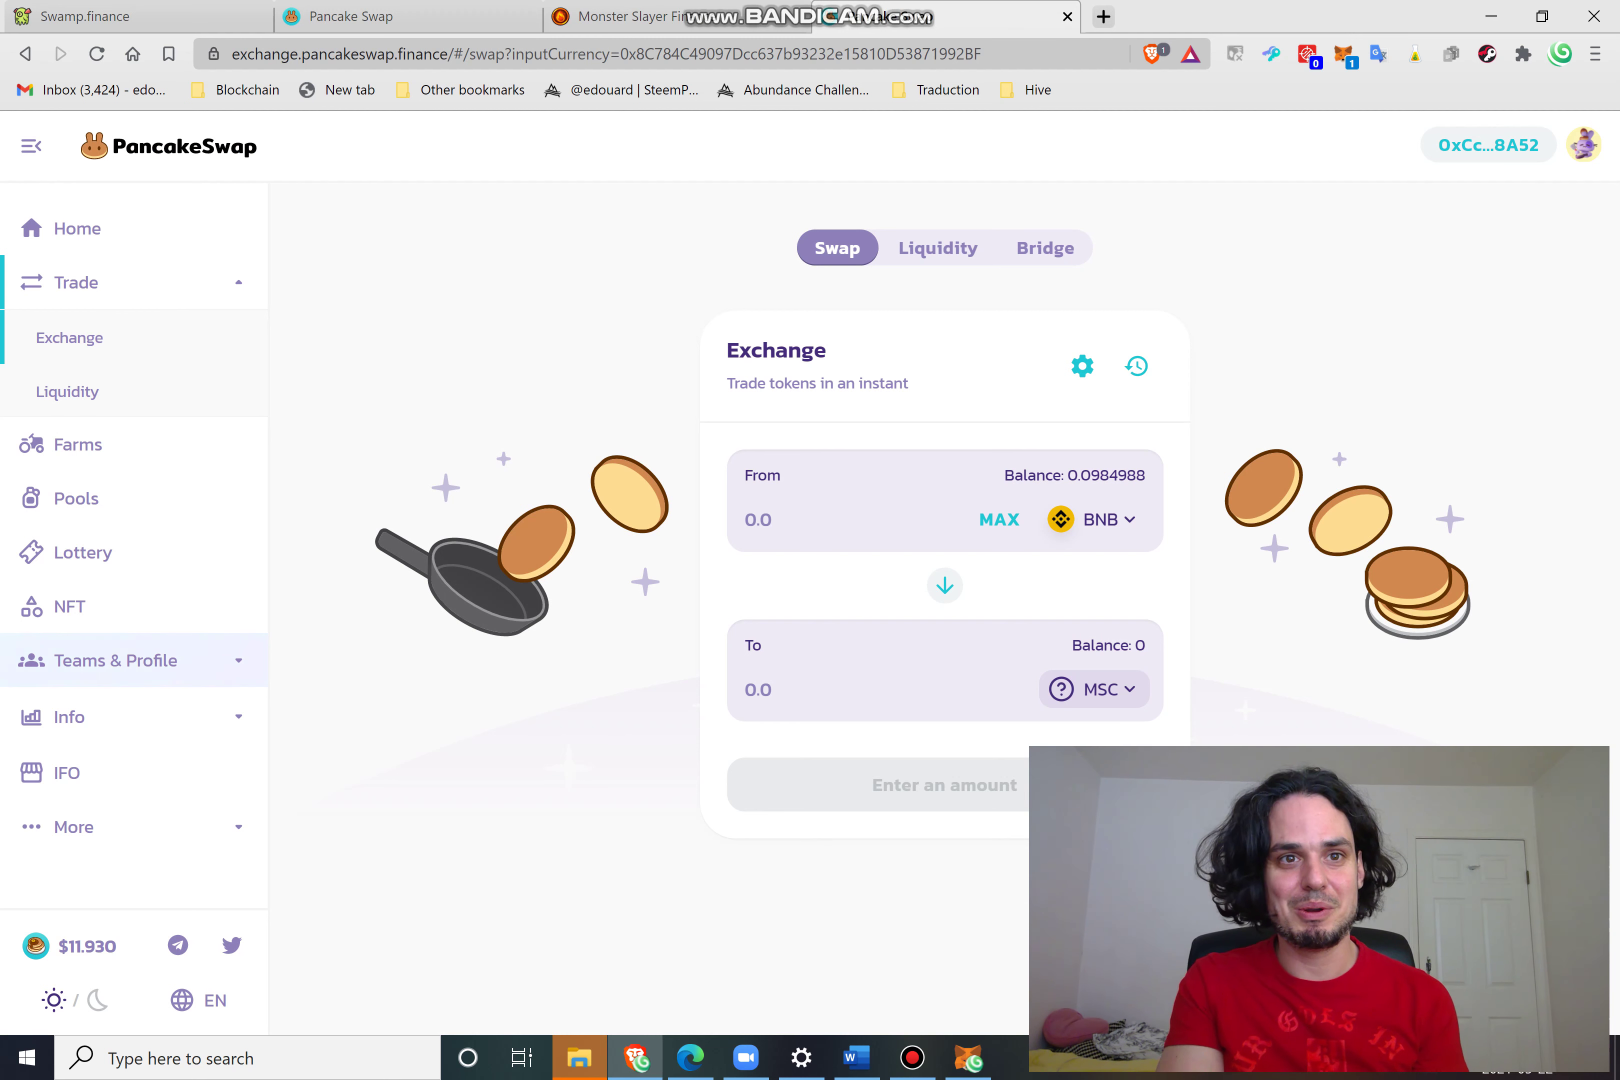